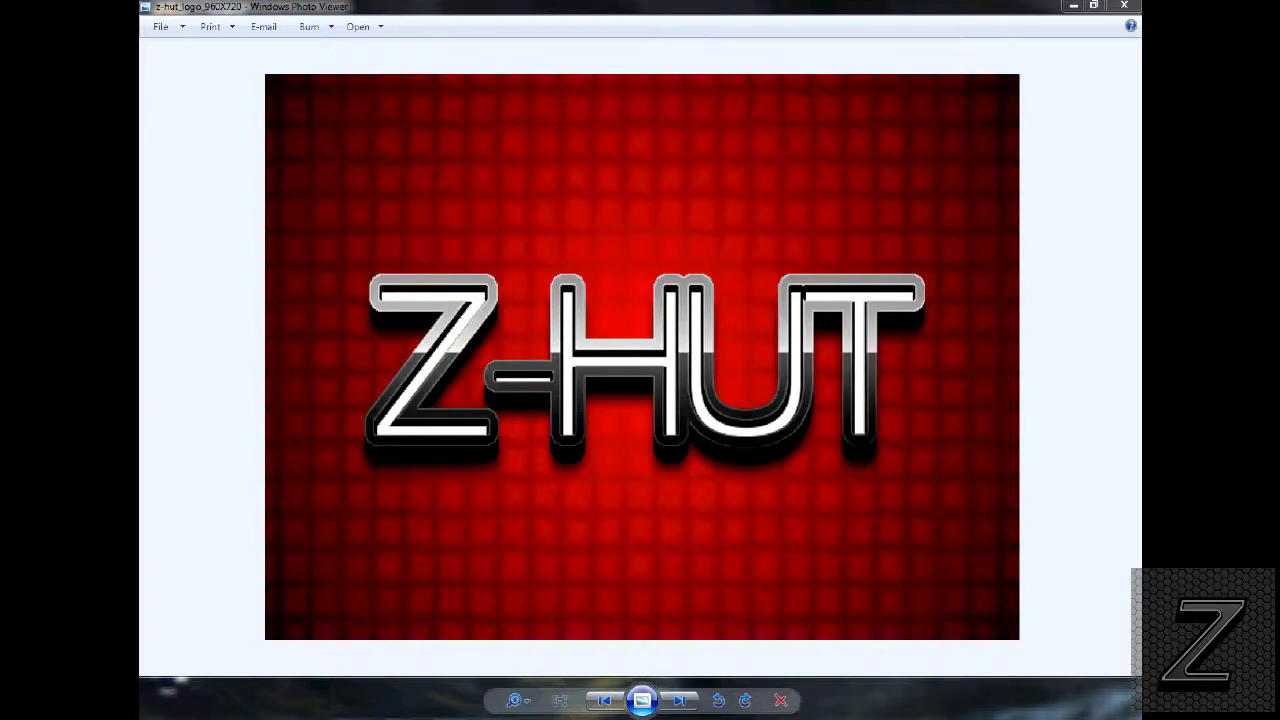
Step: Bring the Chrome window forward and reach airspy.com's Download page by way of the home page
{"action": "mouse_move", "coordinate": [355, 705]}
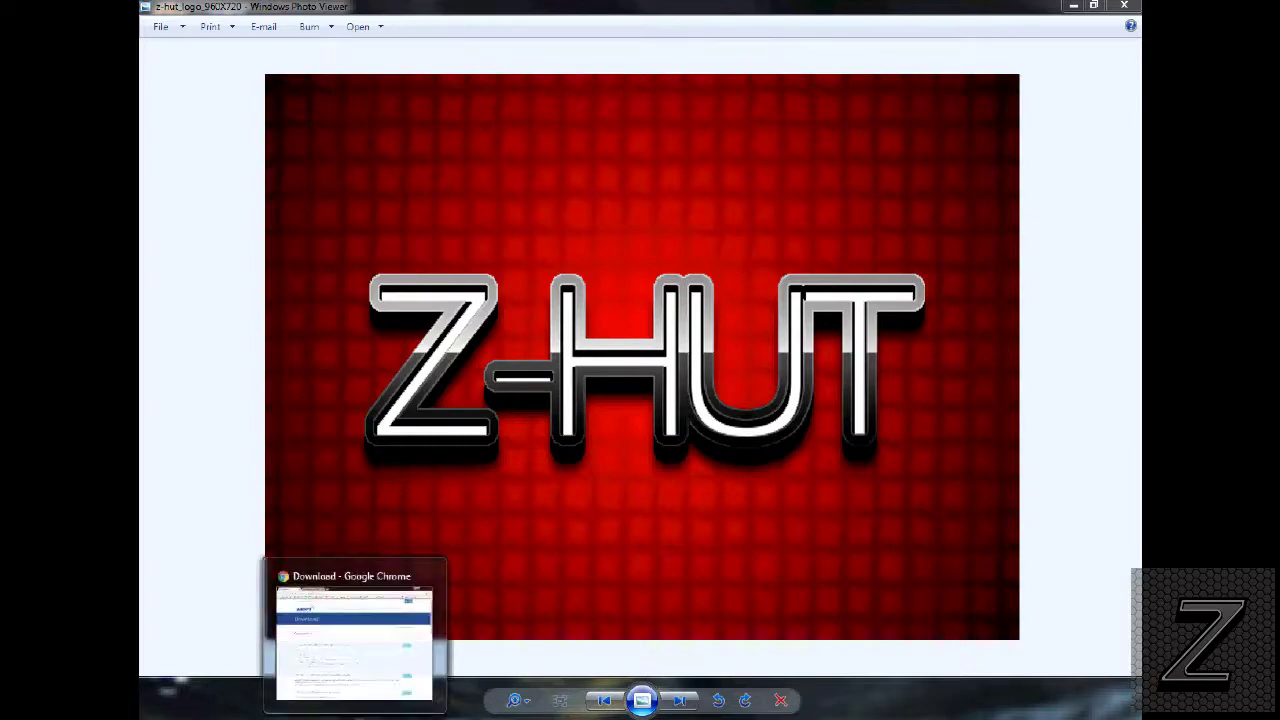
{"action": "left_click", "coordinate": [329, 620]}
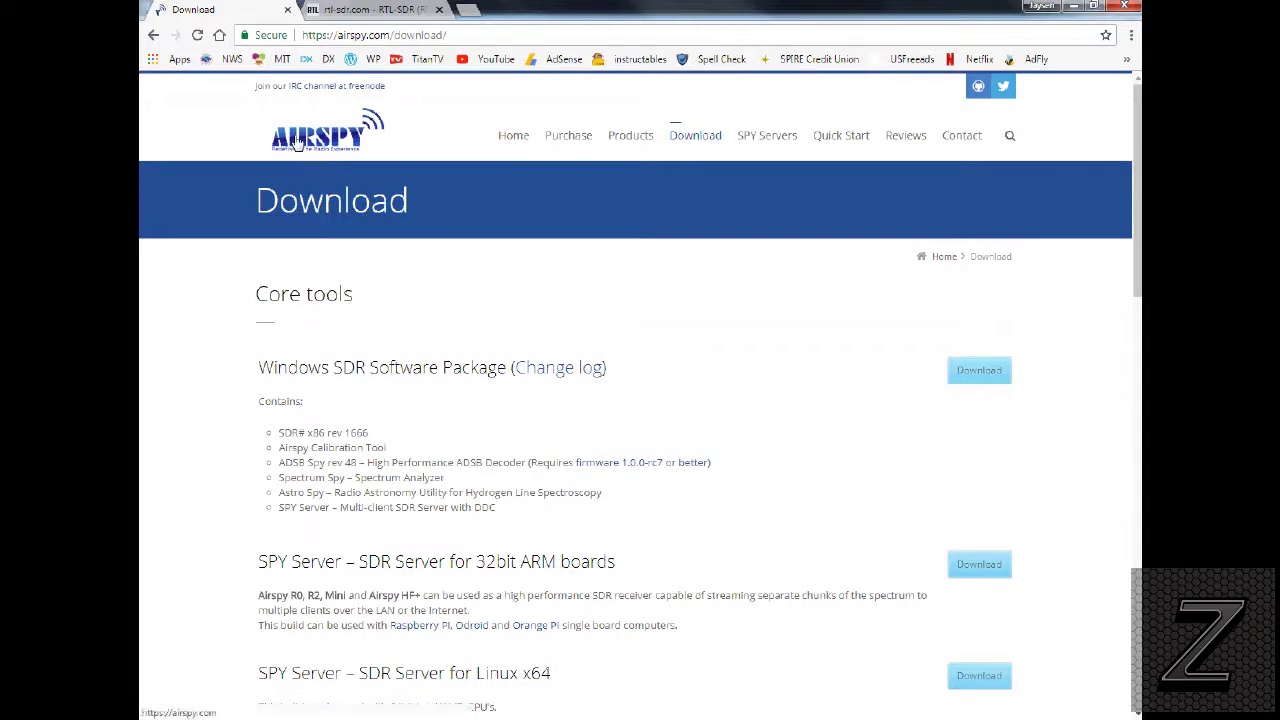
{"action": "left_click", "coordinate": [153, 35]}
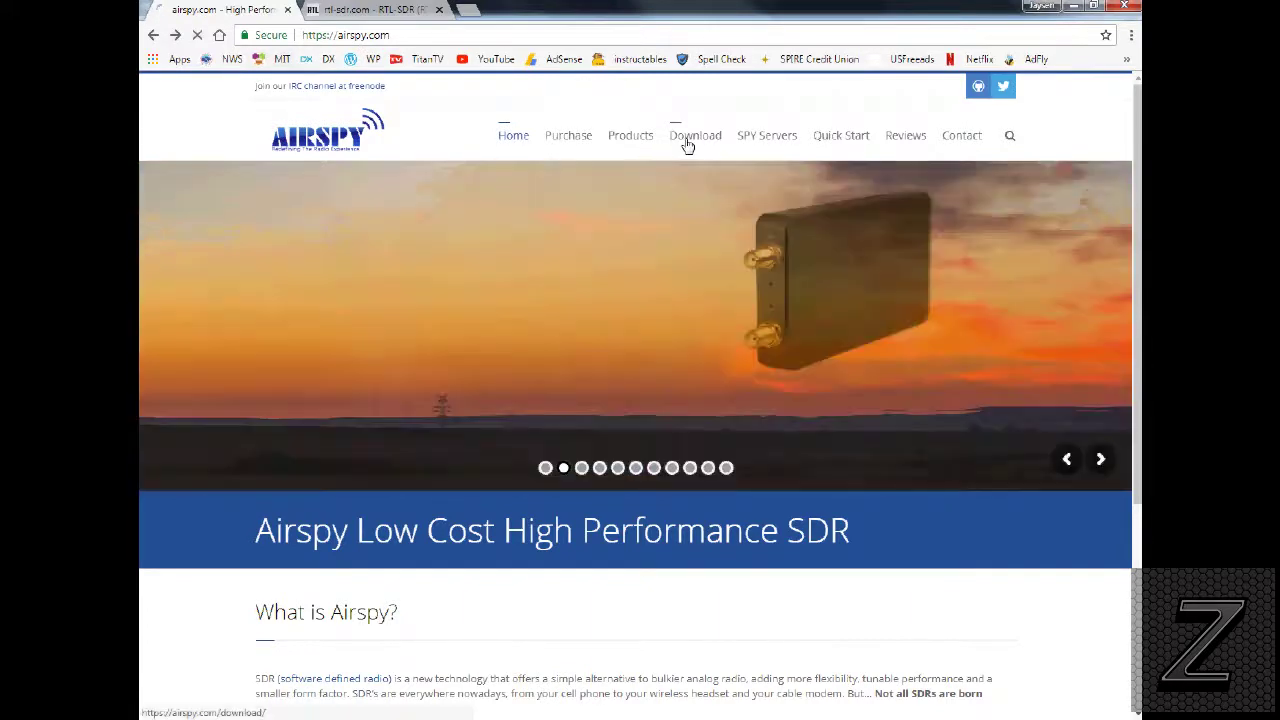
{"action": "left_click", "coordinate": [687, 143]}
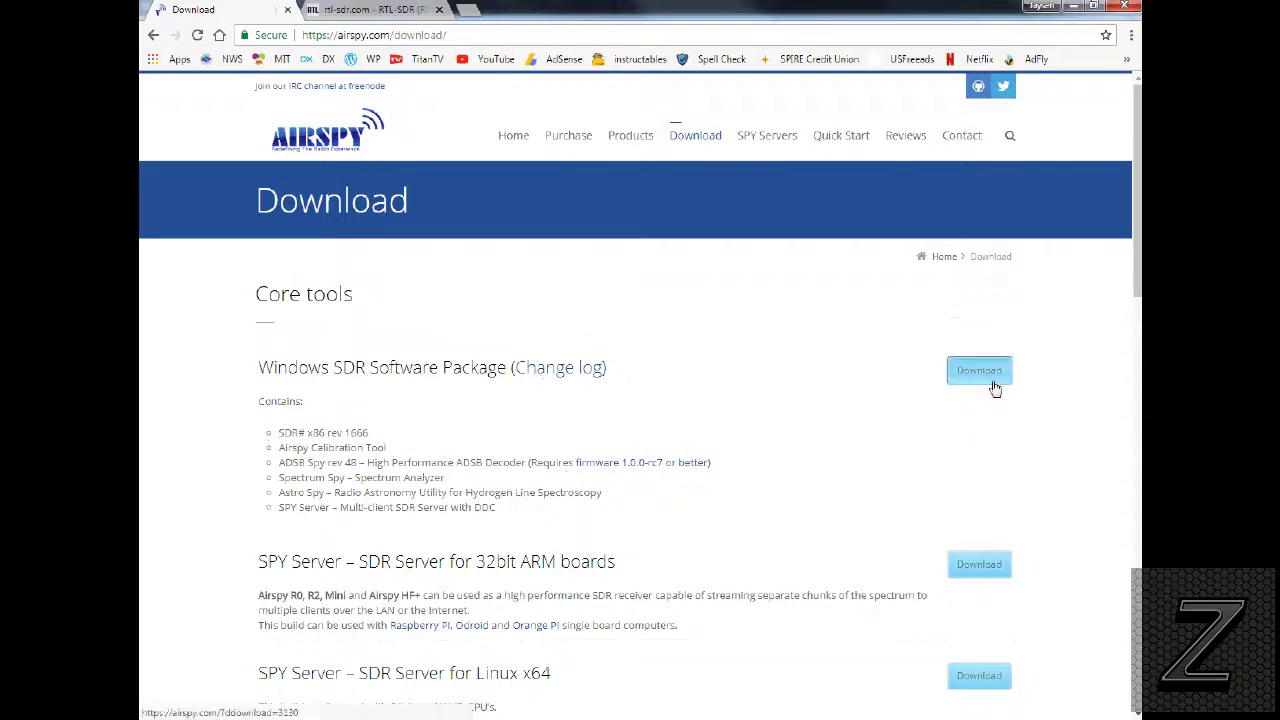
Step: Scroll through the Windows SDR Software Package listing, including SDR# x86 rev 1666
{"action": "scroll", "coordinate": [993, 388], "scroll_direction": "down", "scroll_amount": 1}
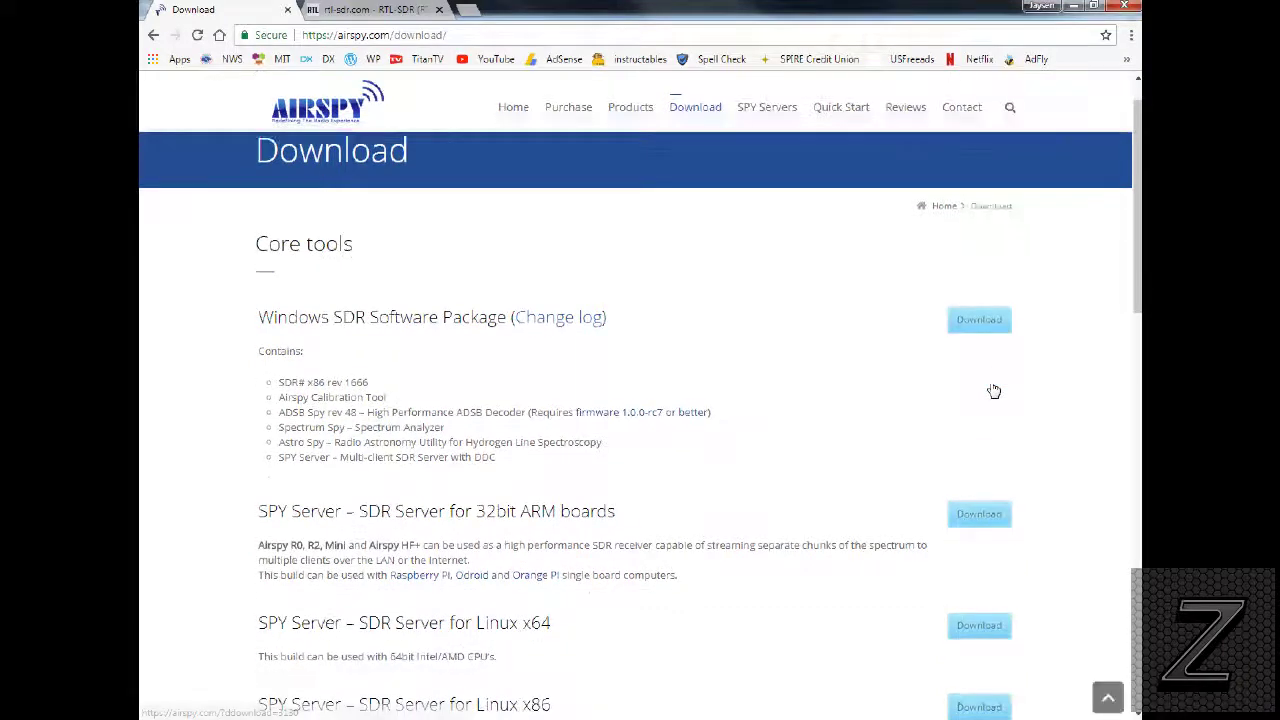
{"action": "scroll", "coordinate": [986, 400], "scroll_direction": "down", "scroll_amount": 3}
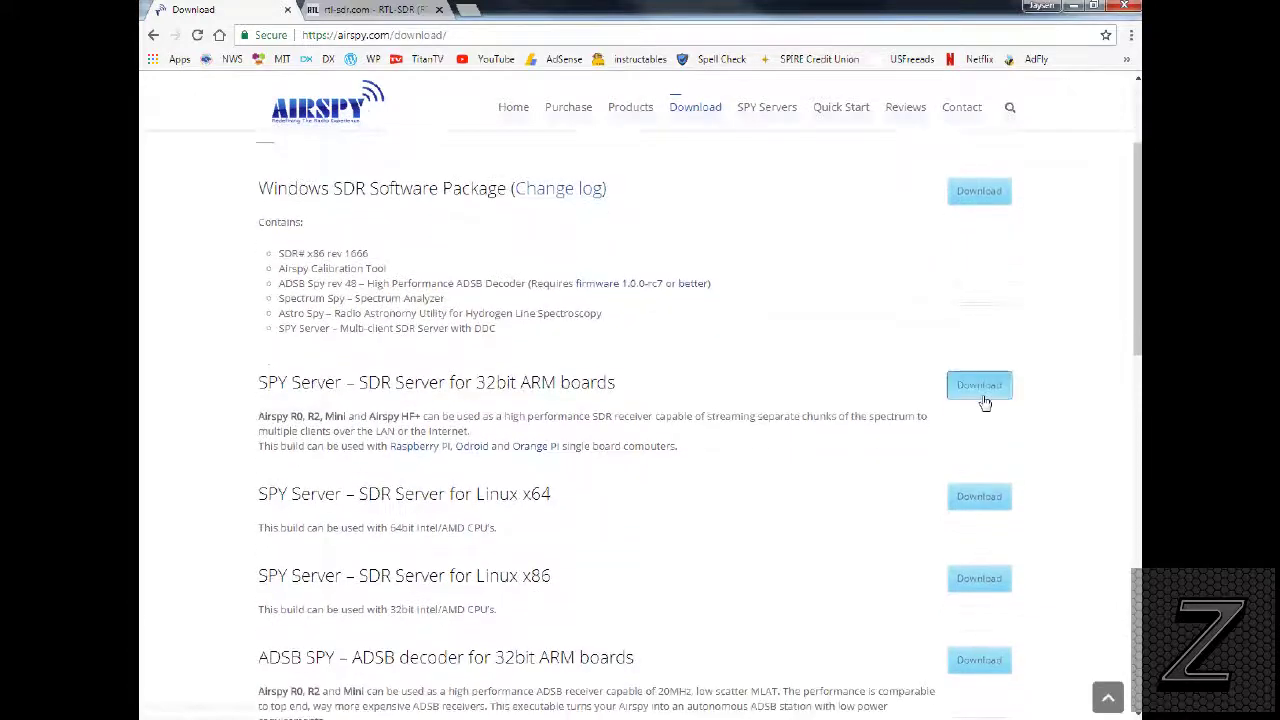
{"action": "scroll", "coordinate": [975, 408], "scroll_direction": "down", "scroll_amount": 3}
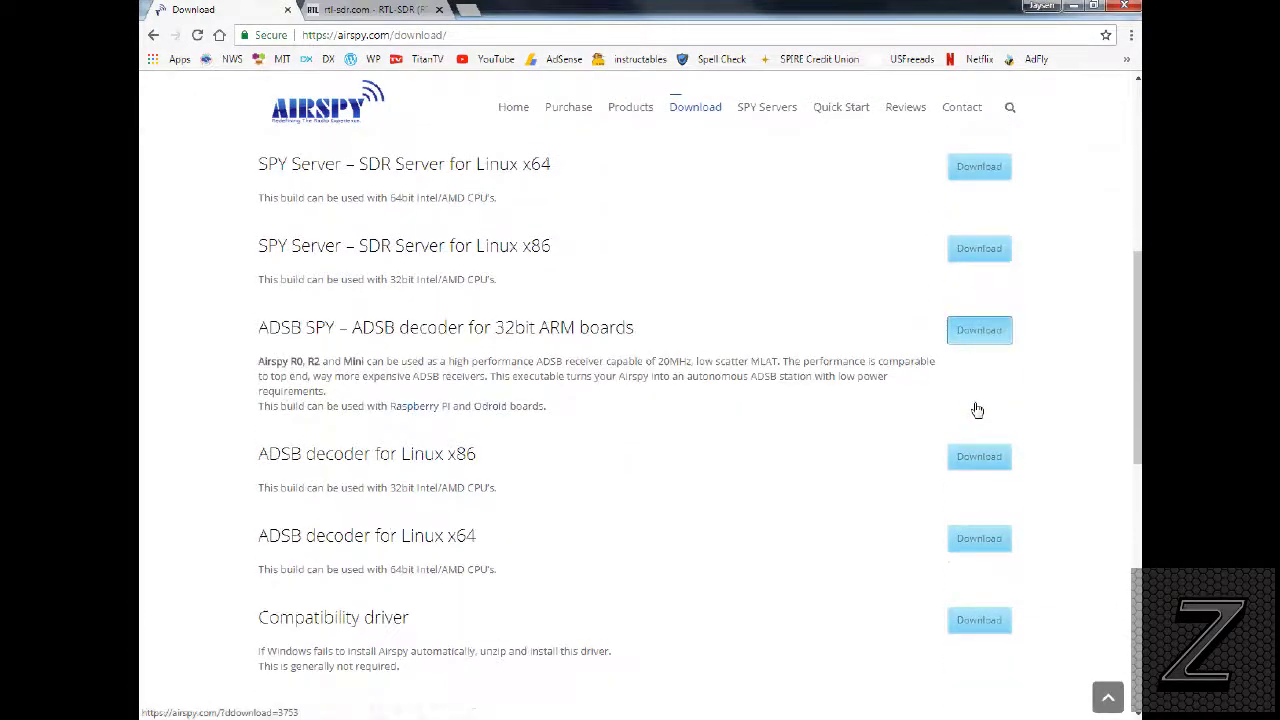
{"action": "scroll", "coordinate": [972, 414], "scroll_direction": "down", "scroll_amount": 4}
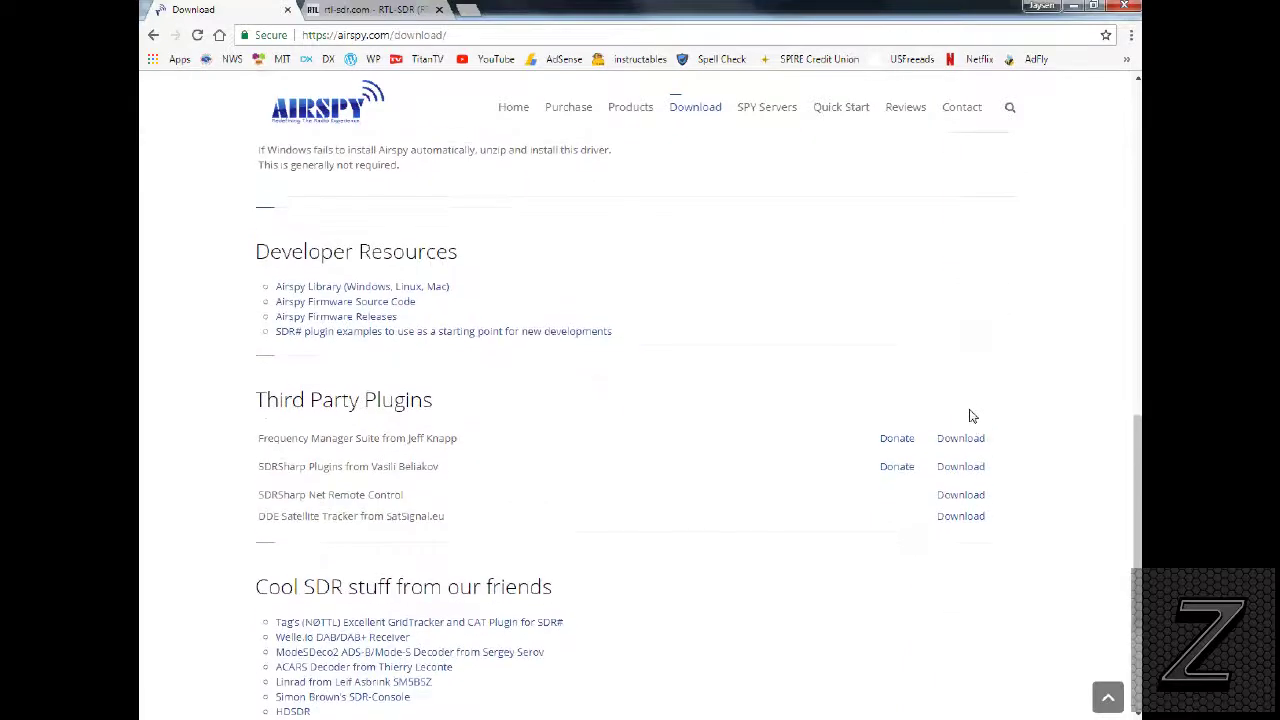
{"action": "scroll", "coordinate": [970, 416], "scroll_direction": "up", "scroll_amount": 5}
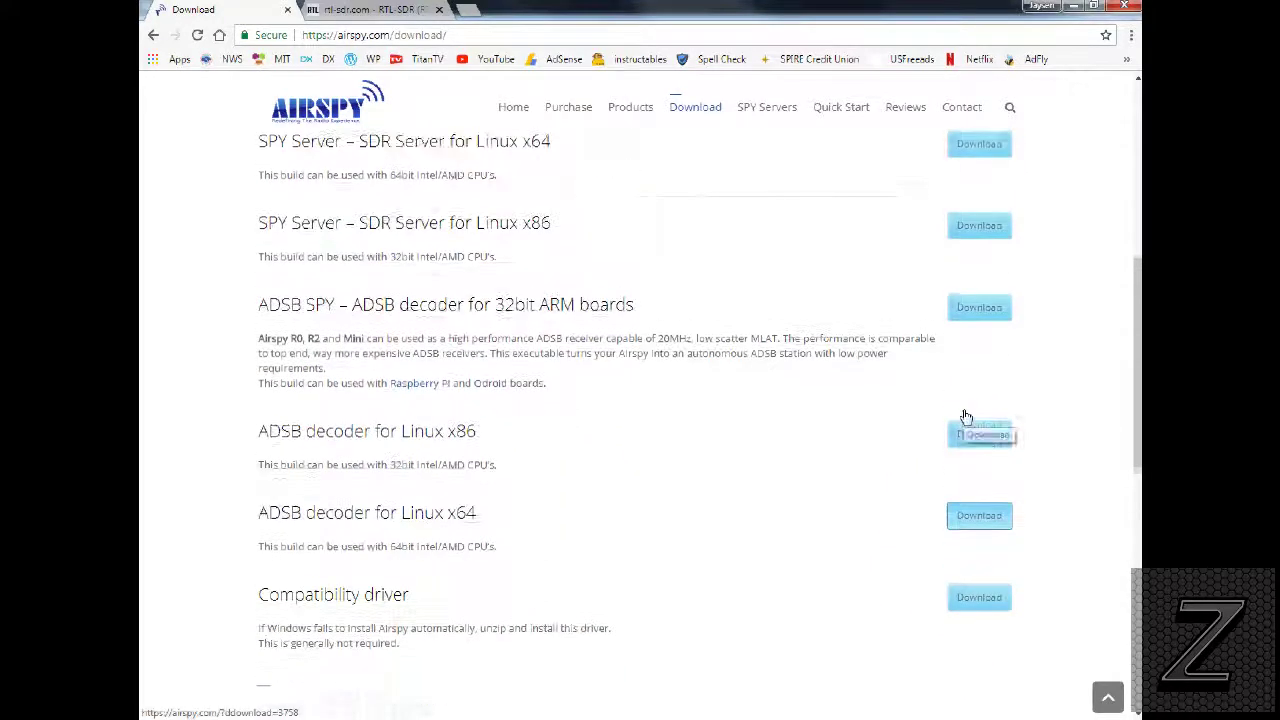
{"action": "scroll", "coordinate": [966, 416], "scroll_direction": "up", "scroll_amount": 5}
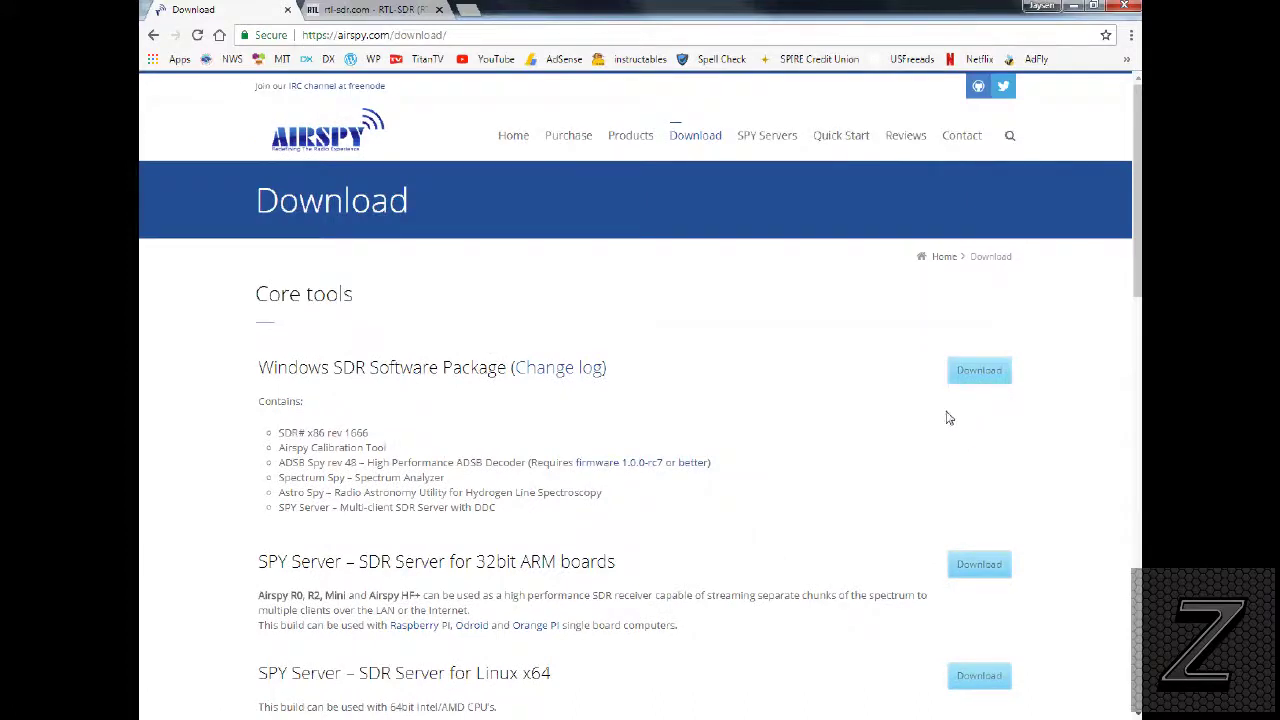
{"action": "scroll", "coordinate": [945, 420], "scroll_direction": "down", "scroll_amount": 2}
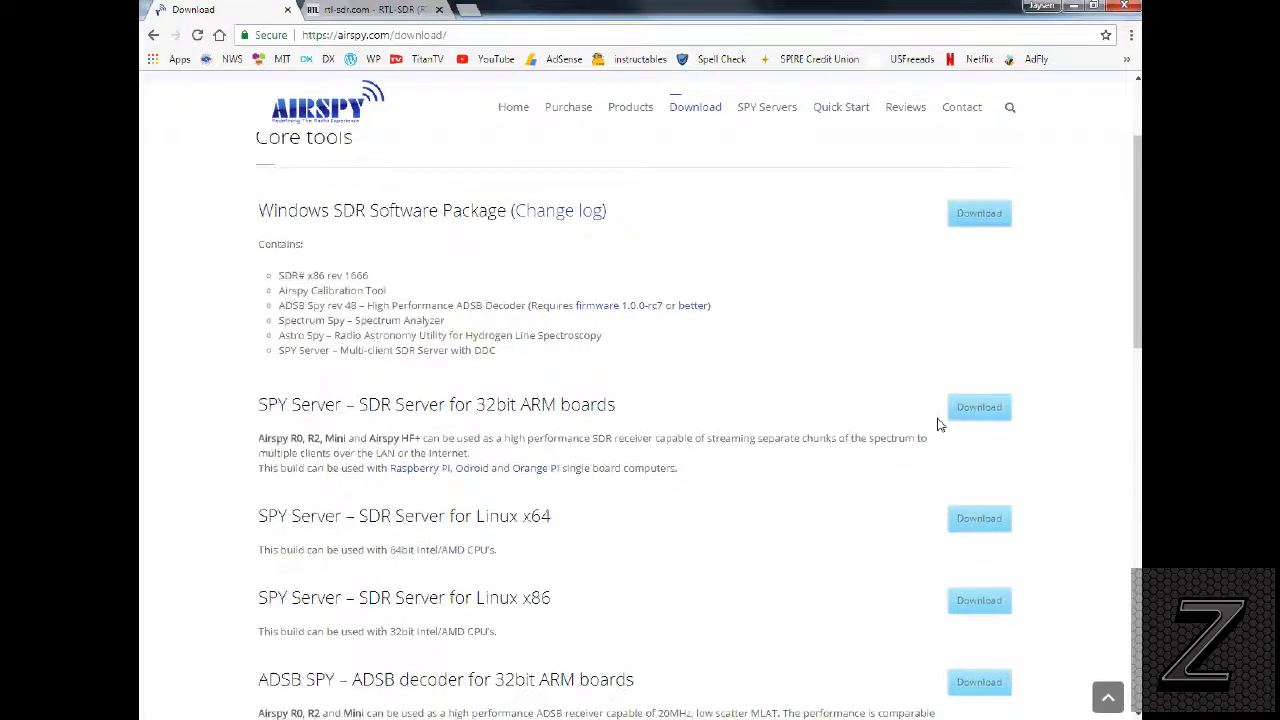
{"action": "scroll", "coordinate": [938, 424], "scroll_direction": "up", "scroll_amount": 2}
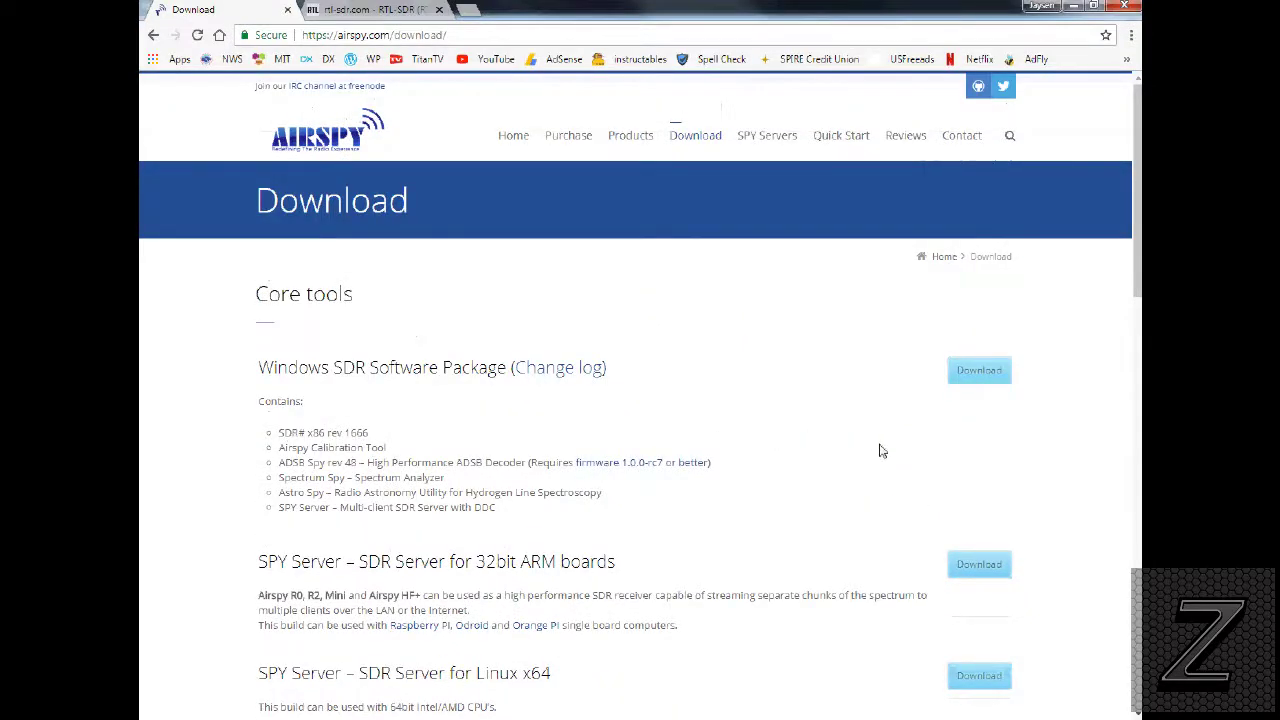
{"action": "scroll", "coordinate": [877, 453], "scroll_direction": "down", "scroll_amount": 1}
{"action": "scroll", "coordinate": [877, 455], "scroll_direction": "down", "scroll_amount": 2}
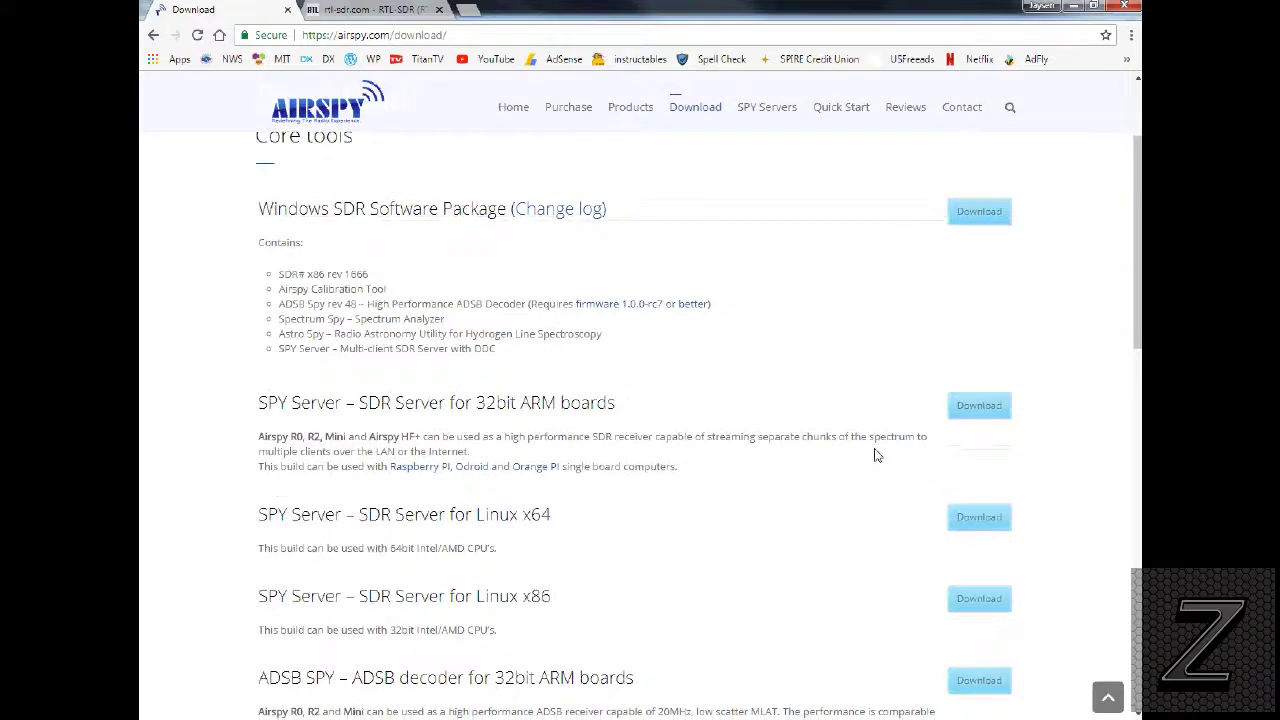
{"action": "scroll", "coordinate": [875, 455], "scroll_direction": "up", "scroll_amount": 2}
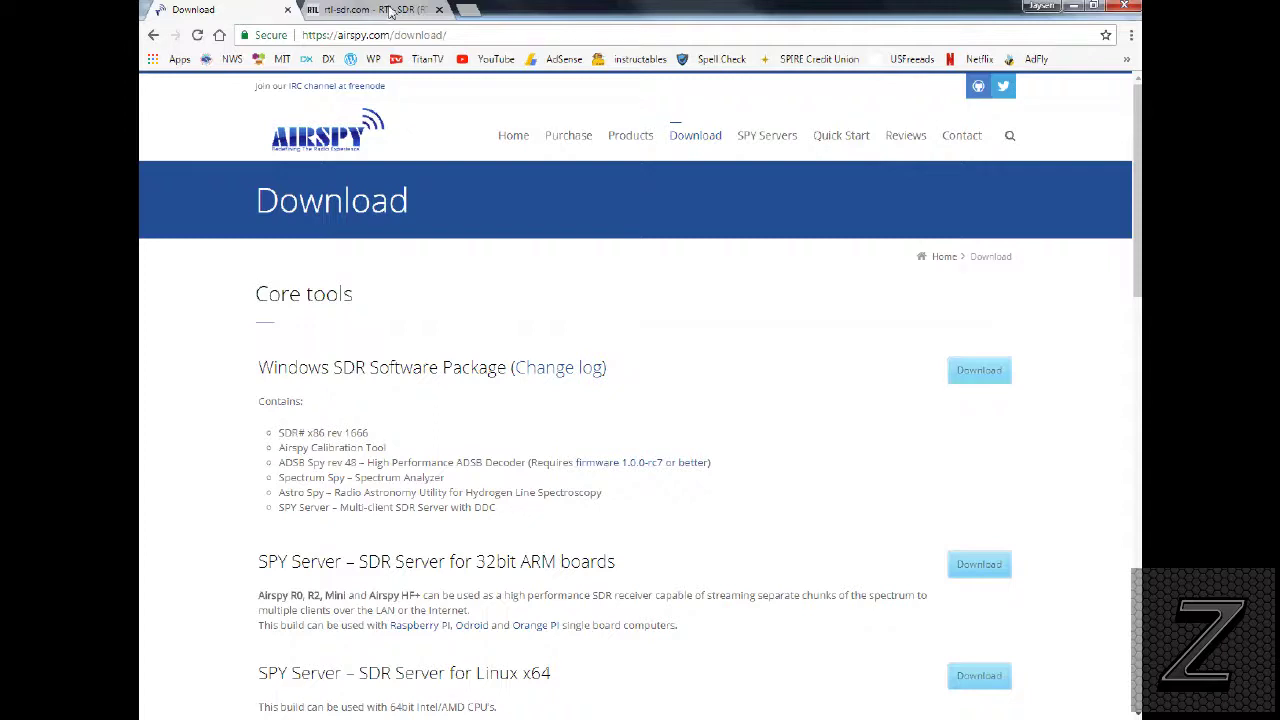
Step: Switch to the rtl-sdr.com tab and open 'The Big List of RTL-SDR Supported Software' from the SOFTWARE menu
{"action": "left_click", "coordinate": [388, 12]}
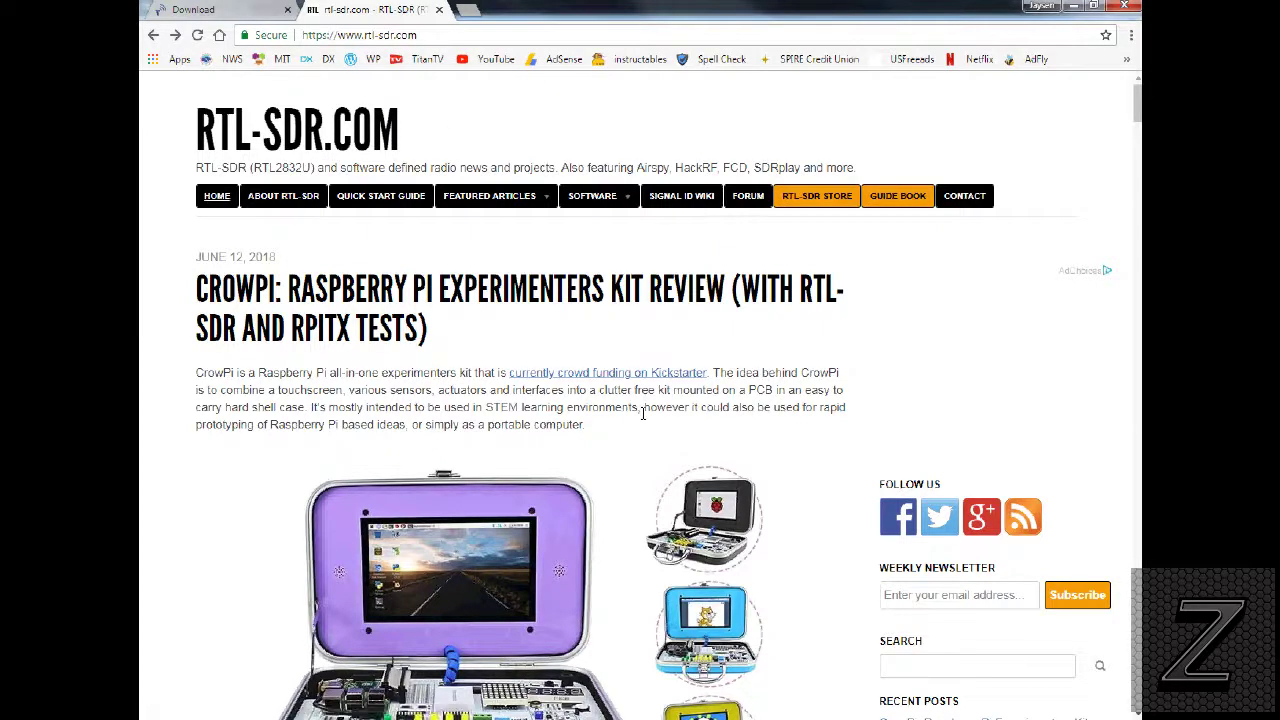
{"action": "mouse_move", "coordinate": [600, 200]}
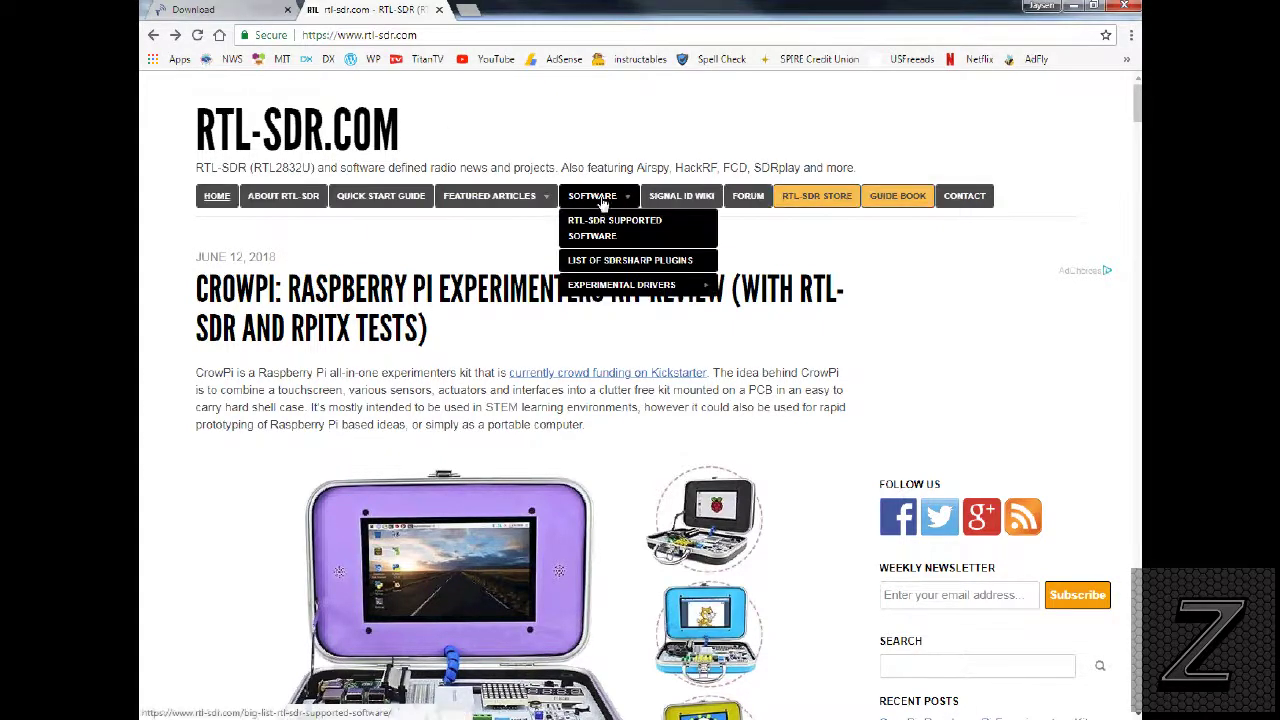
{"action": "left_click", "coordinate": [598, 230]}
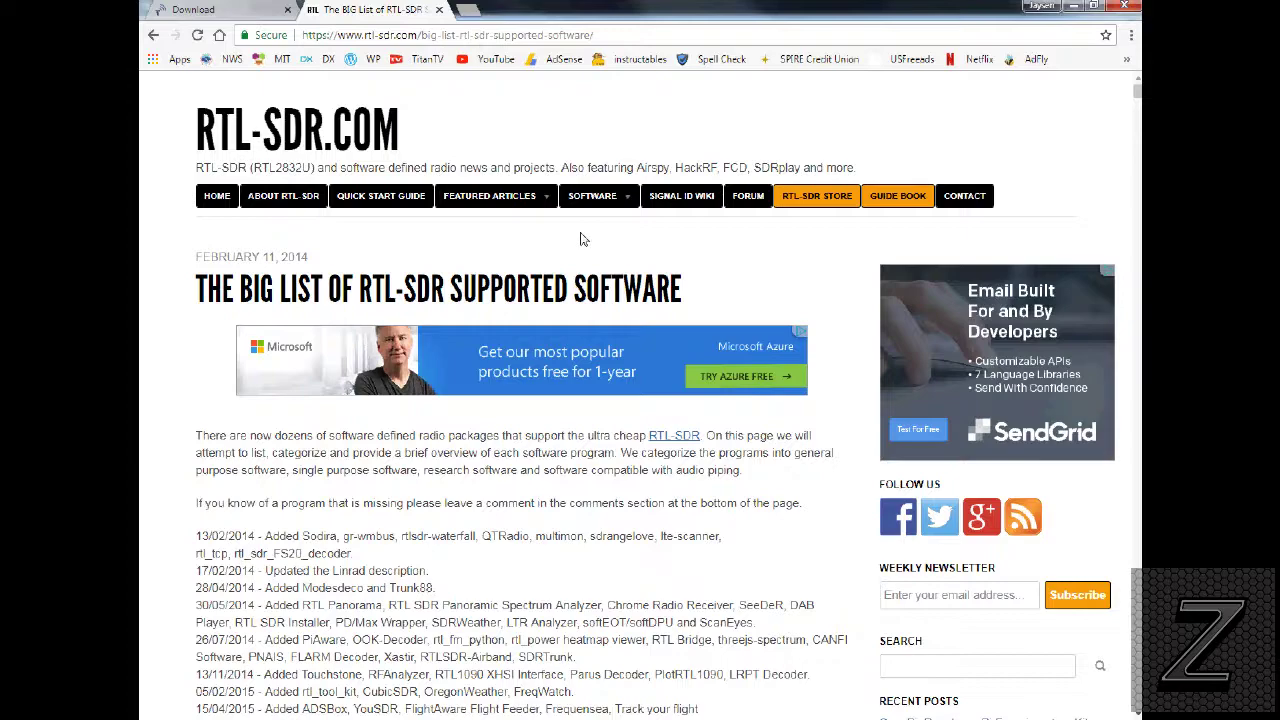
Step: Scroll the Big List down to the SDR# entry under General Purpose RTL-SDR Software
{"action": "scroll", "coordinate": [582, 240], "scroll_direction": "down", "scroll_amount": 1}
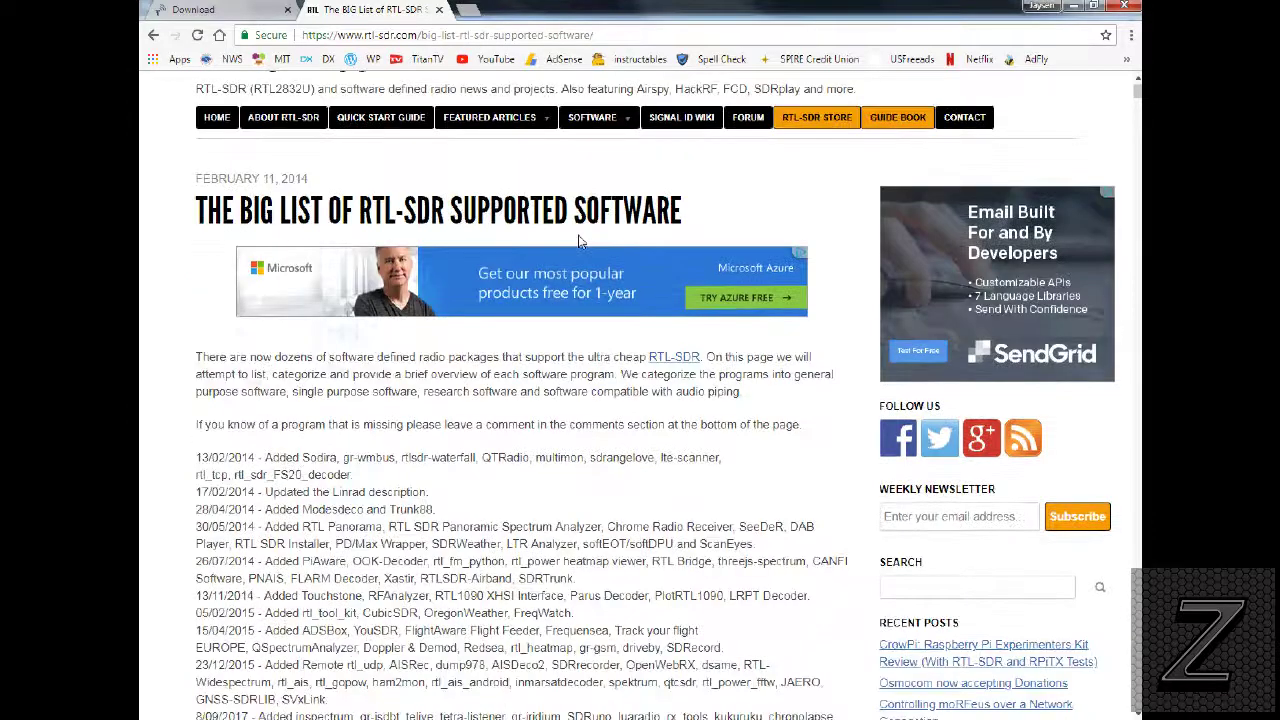
{"action": "scroll", "coordinate": [580, 242], "scroll_direction": "down", "scroll_amount": 5}
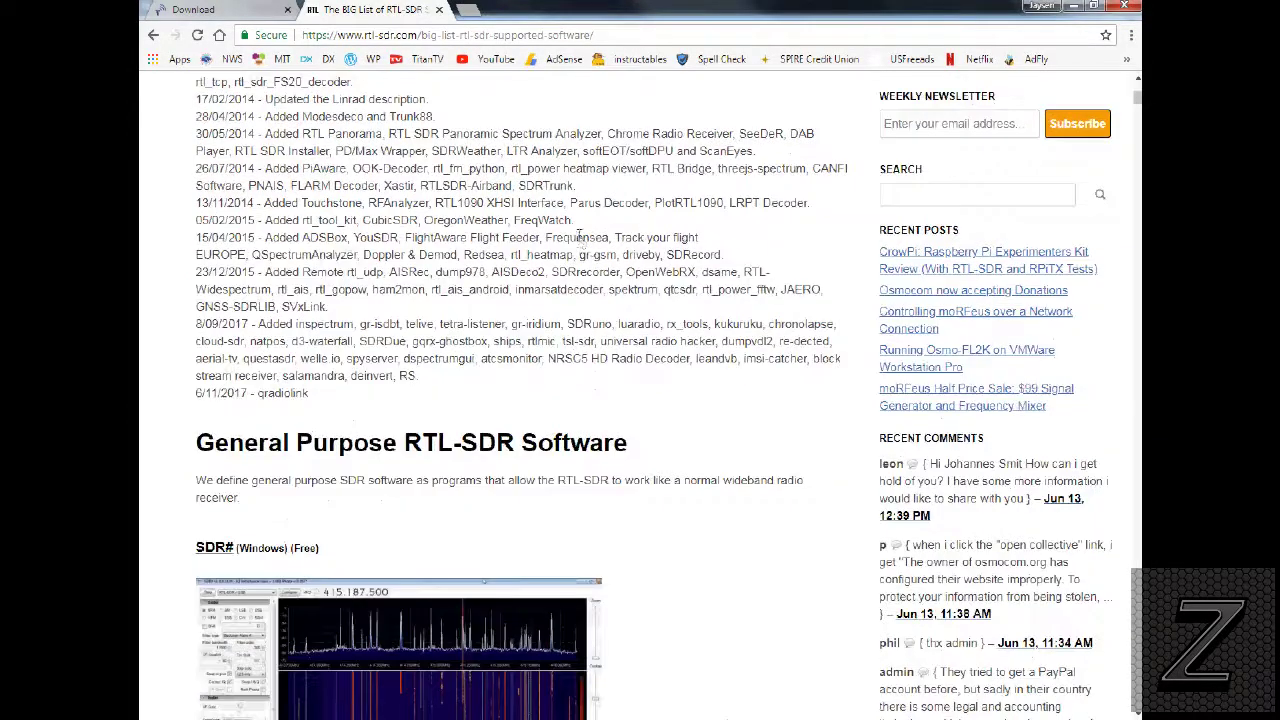
{"action": "scroll", "coordinate": [580, 250], "scroll_direction": "down", "scroll_amount": 2}
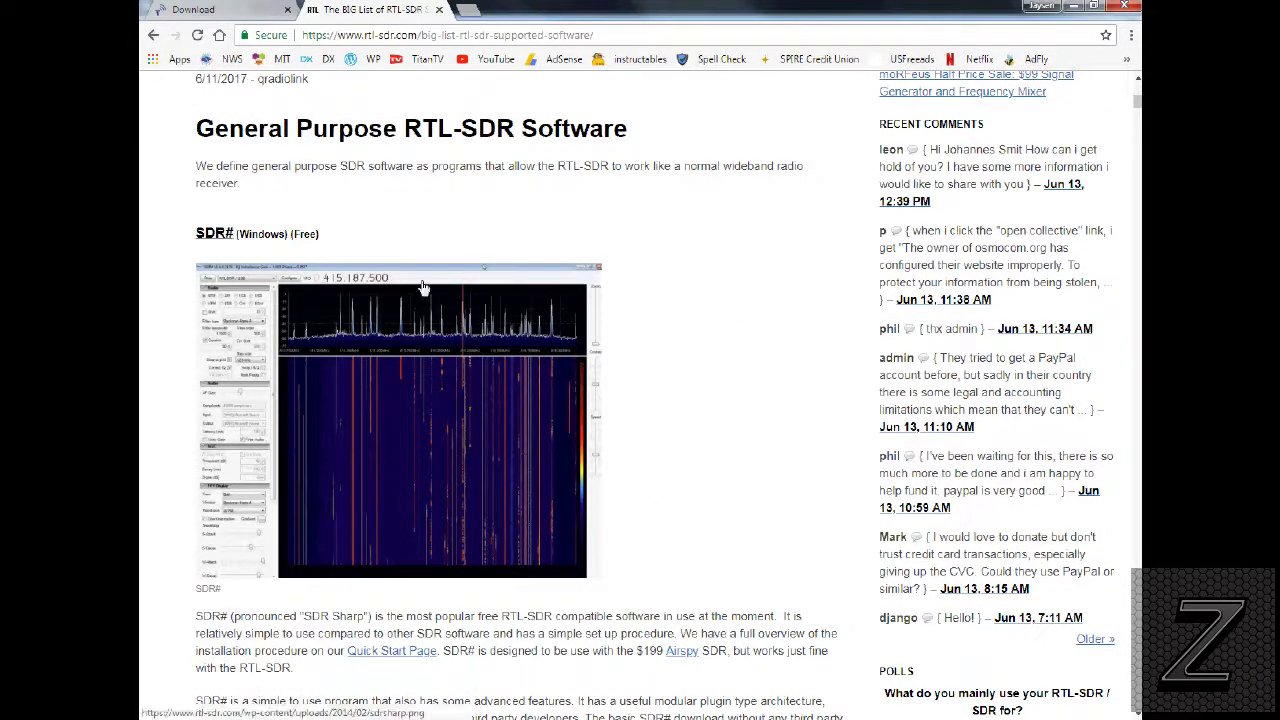
{"action": "scroll", "coordinate": [694, 407], "scroll_direction": "down", "scroll_amount": 2}
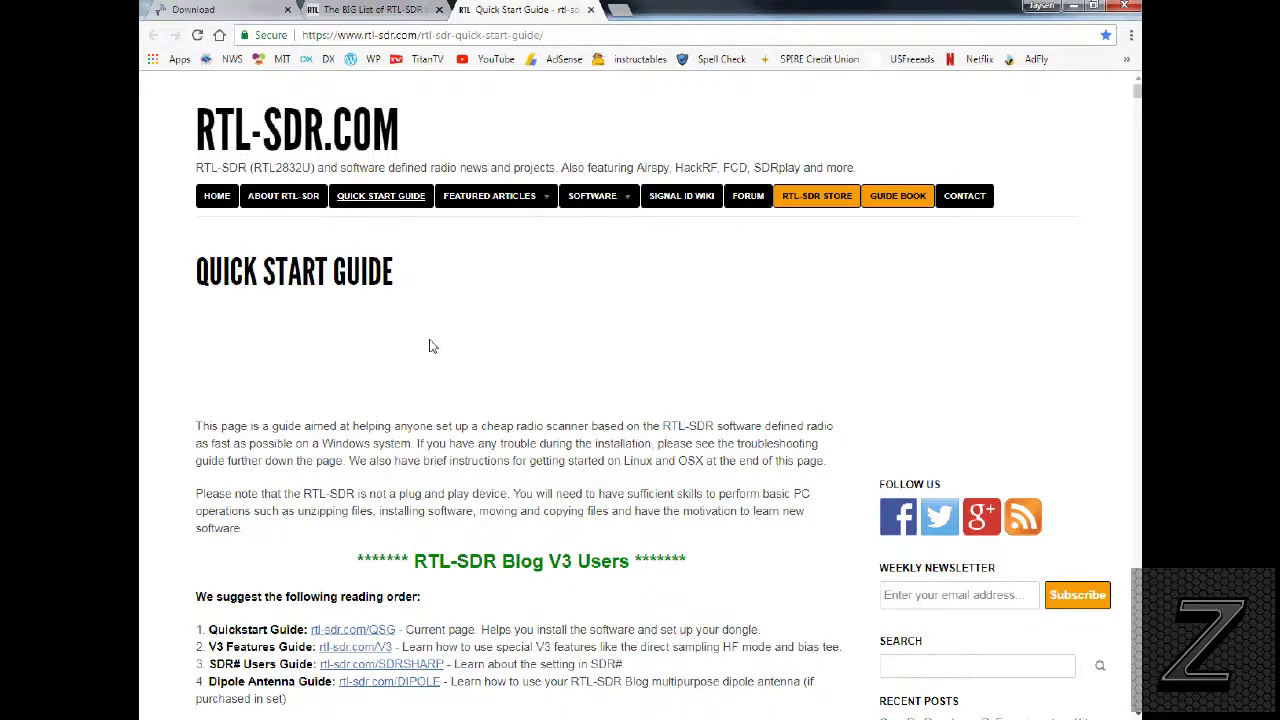
Step: Scroll the Quick Start Guide's SDR# setup steps down to step 14 on RF gain
{"action": "scroll", "coordinate": [431, 346], "scroll_direction": "down", "scroll_amount": 6}
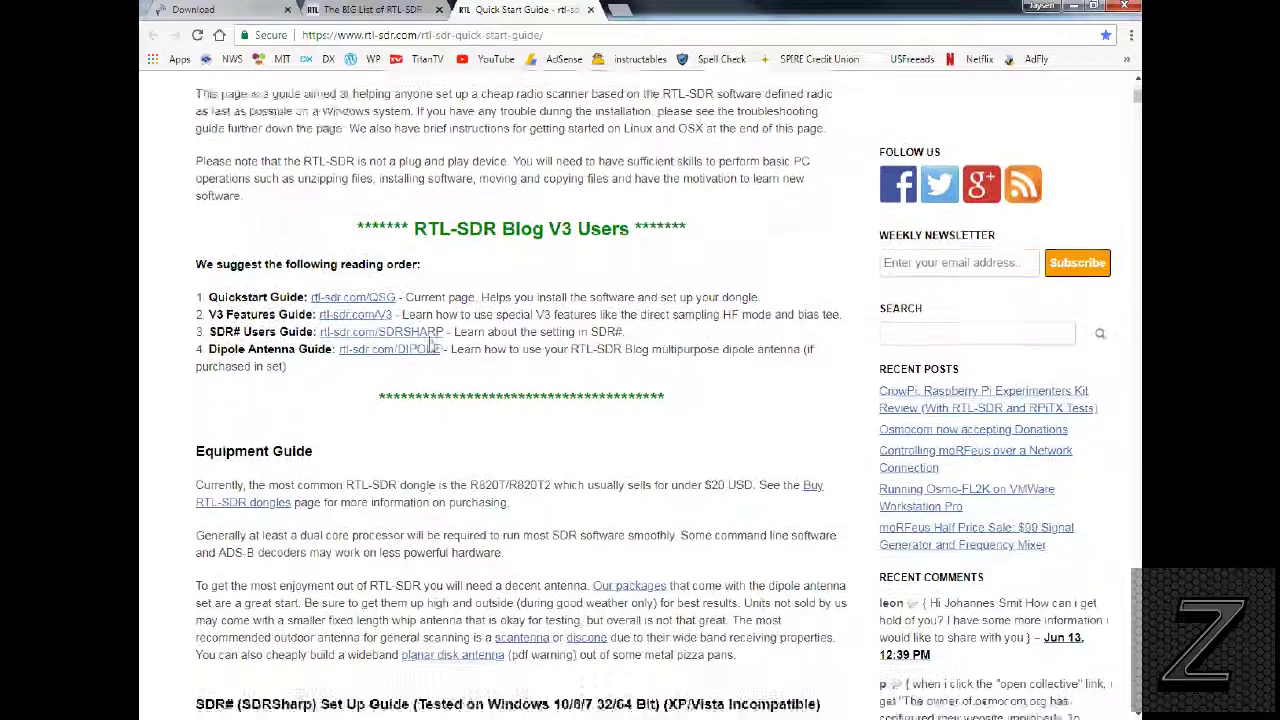
{"action": "scroll", "coordinate": [431, 346], "scroll_direction": "down", "scroll_amount": 2}
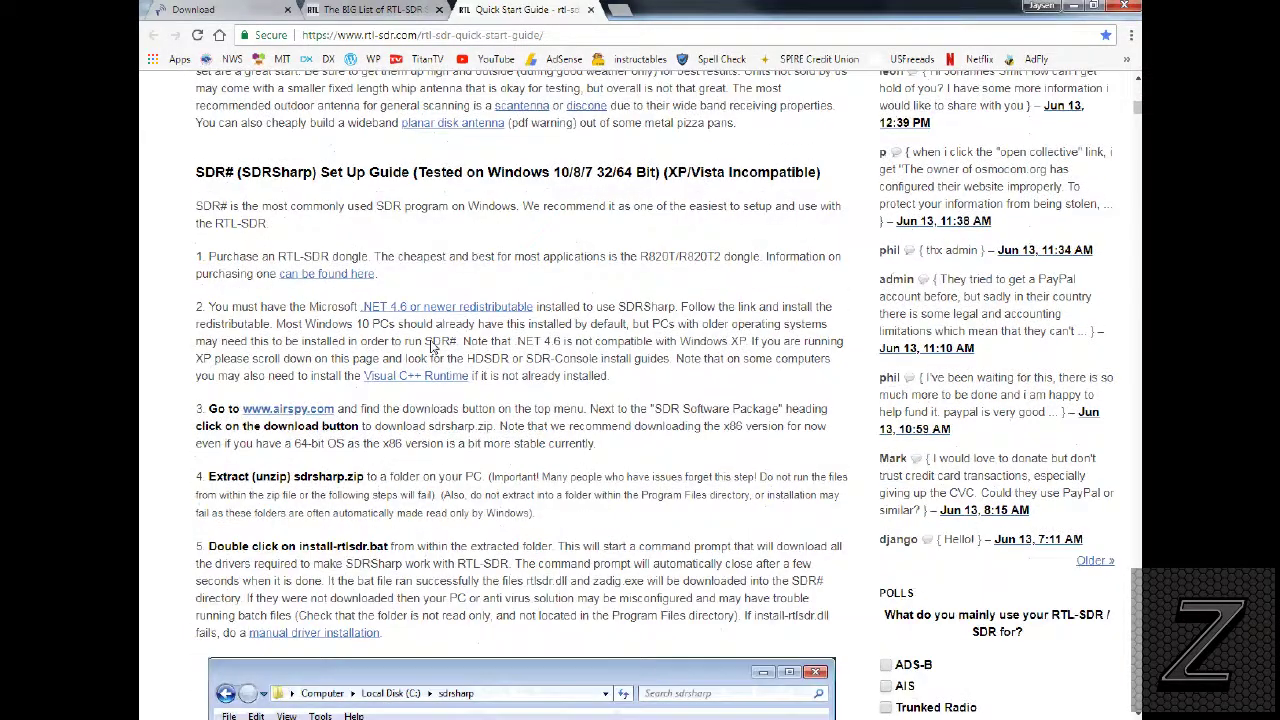
{"action": "scroll", "coordinate": [429, 341], "scroll_direction": "down", "scroll_amount": 1}
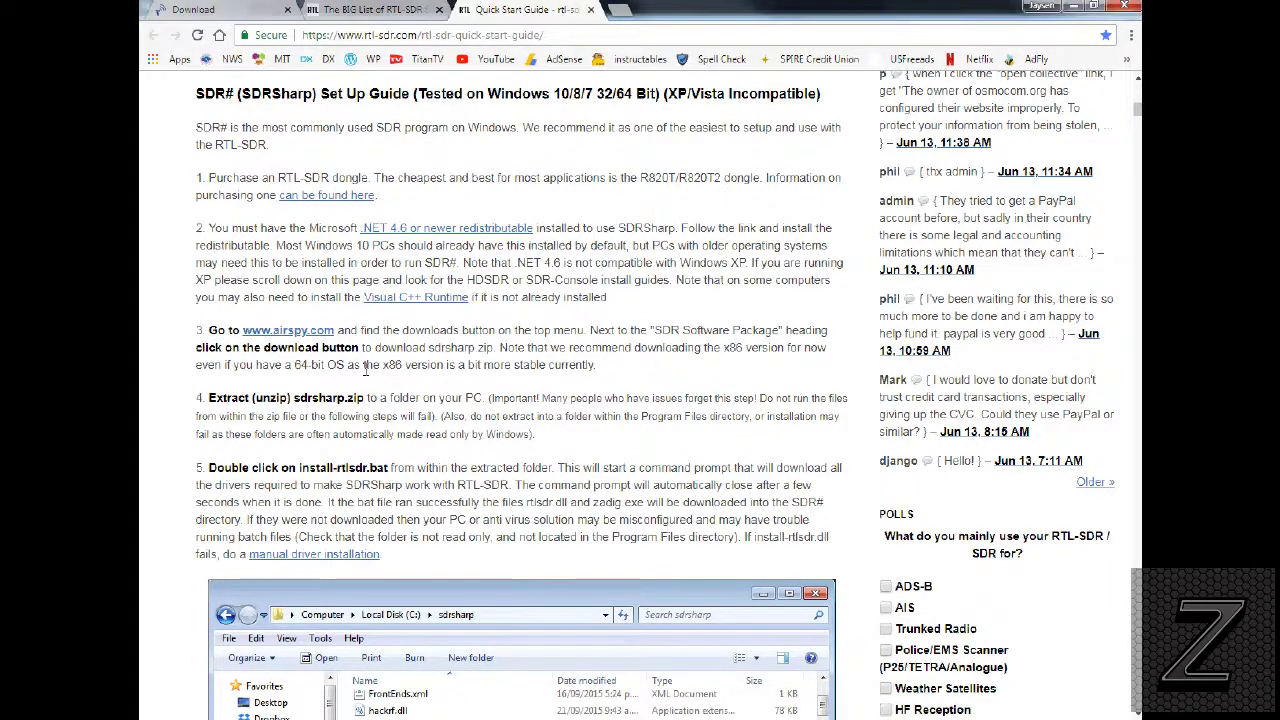
{"action": "scroll", "coordinate": [293, 160], "scroll_direction": "down", "scroll_amount": 2}
{"action": "scroll", "coordinate": [293, 160], "scroll_direction": "down", "scroll_amount": 4}
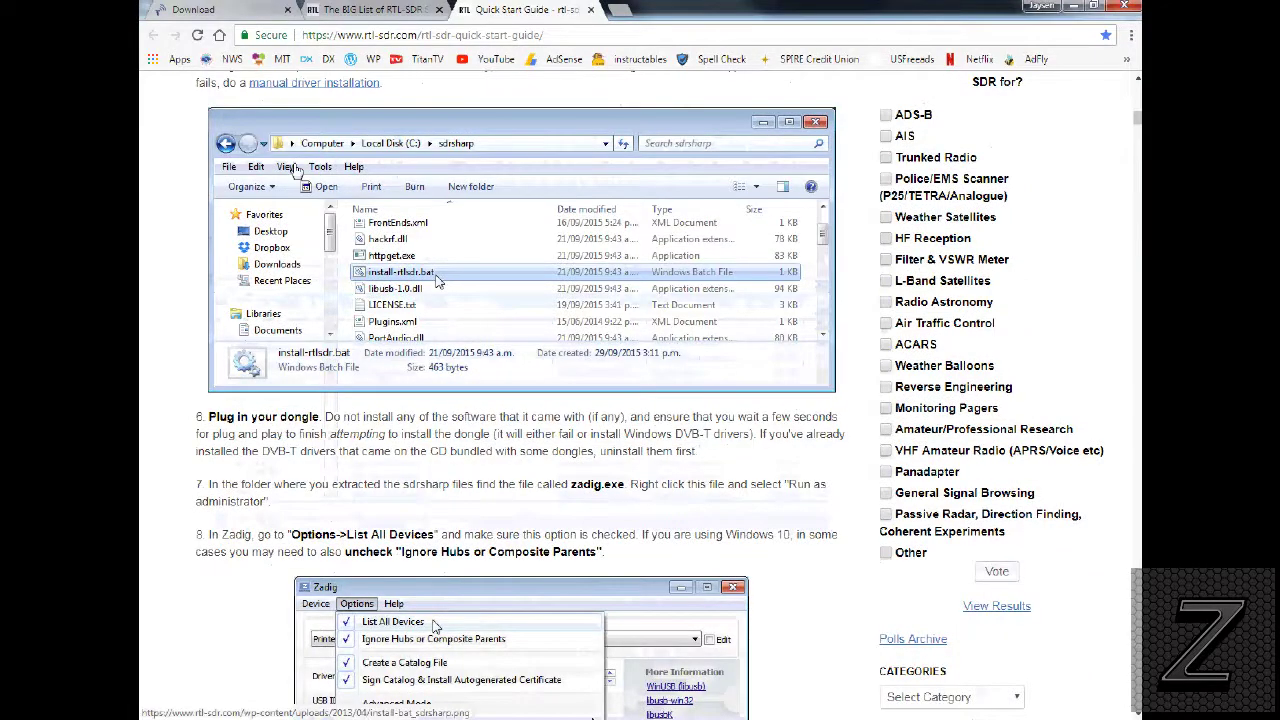
{"action": "scroll", "coordinate": [296, 167], "scroll_direction": "up", "scroll_amount": 2}
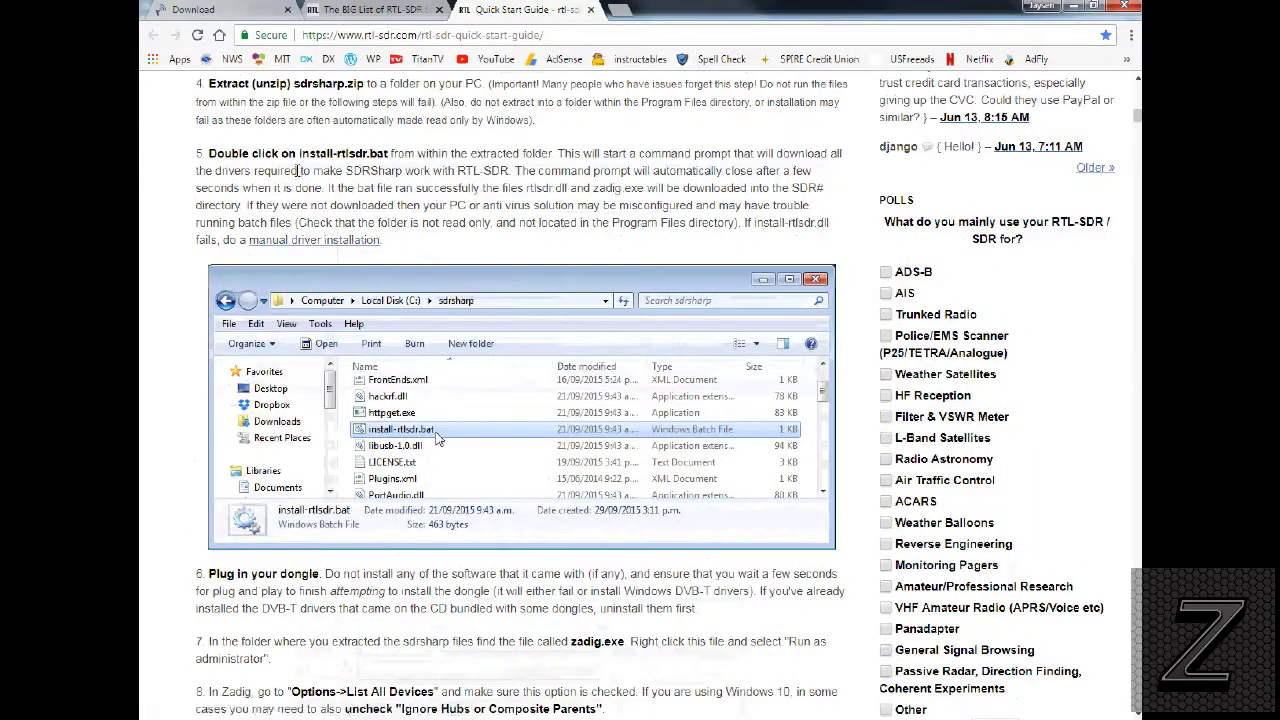
{"action": "scroll", "coordinate": [297, 170], "scroll_direction": "down", "scroll_amount": 3}
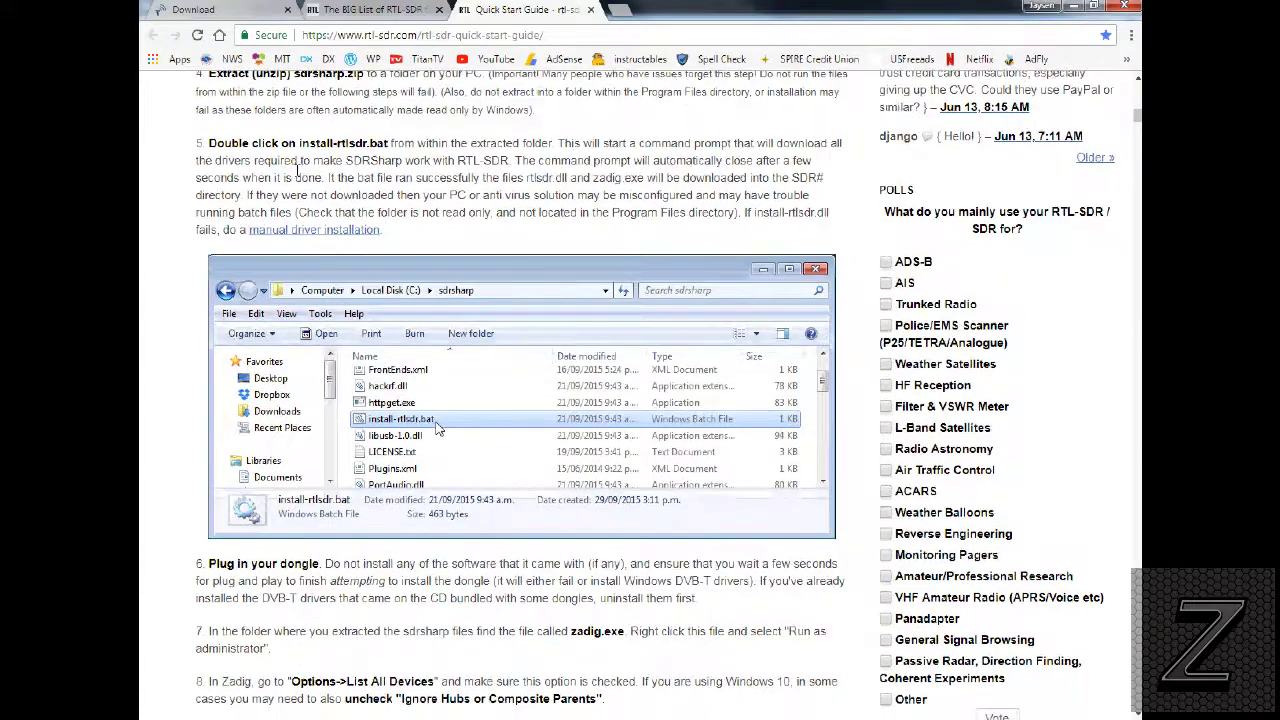
{"action": "scroll", "coordinate": [297, 170], "scroll_direction": "down", "scroll_amount": 10}
{"action": "scroll", "coordinate": [297, 170], "scroll_direction": "down", "scroll_amount": 10}
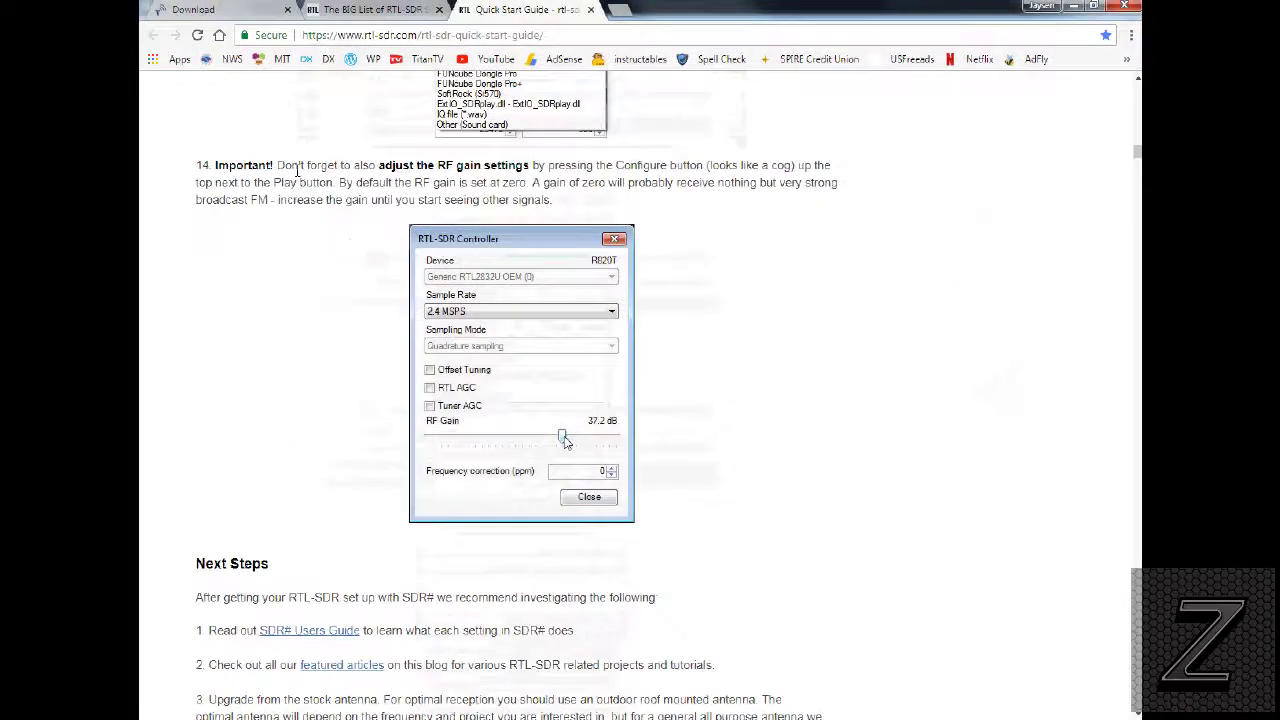
{"action": "scroll", "coordinate": [297, 172], "scroll_direction": "down", "scroll_amount": 2}
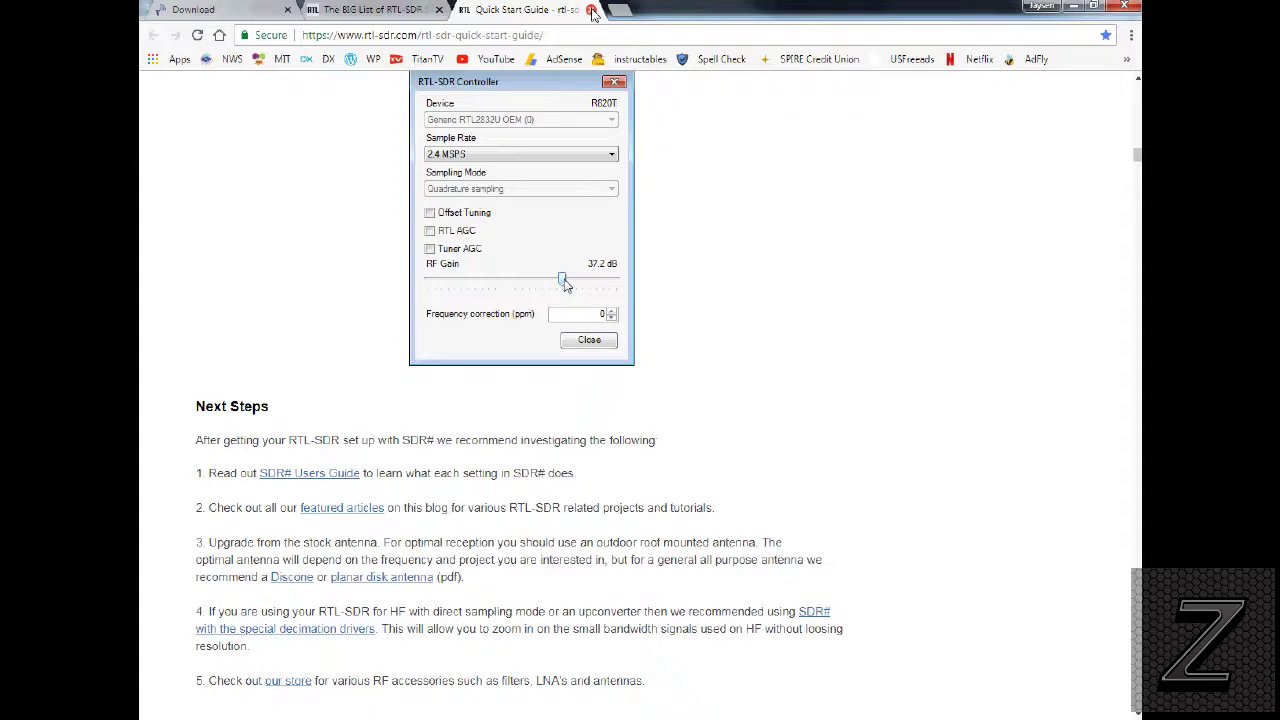
Step: Minimize Chrome and drop down SDR#'s Source device list
{"action": "left_click", "coordinate": [1072, 7]}
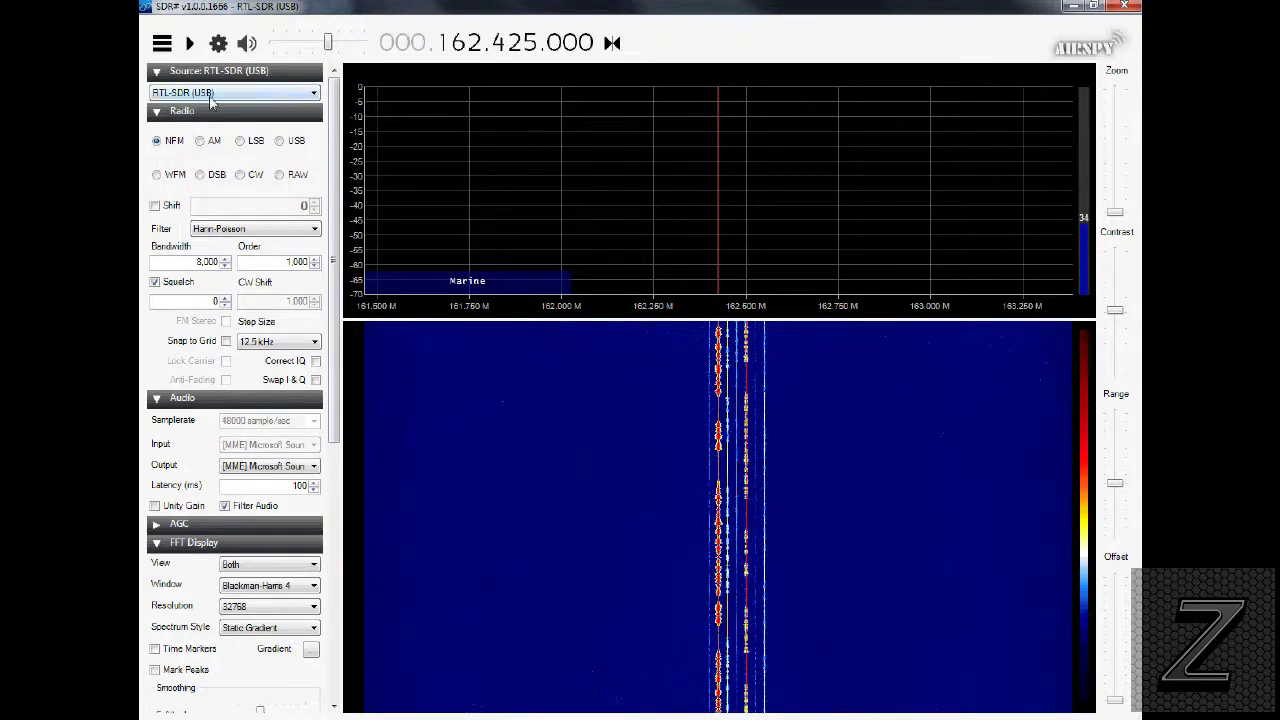
{"action": "left_click", "coordinate": [306, 95]}
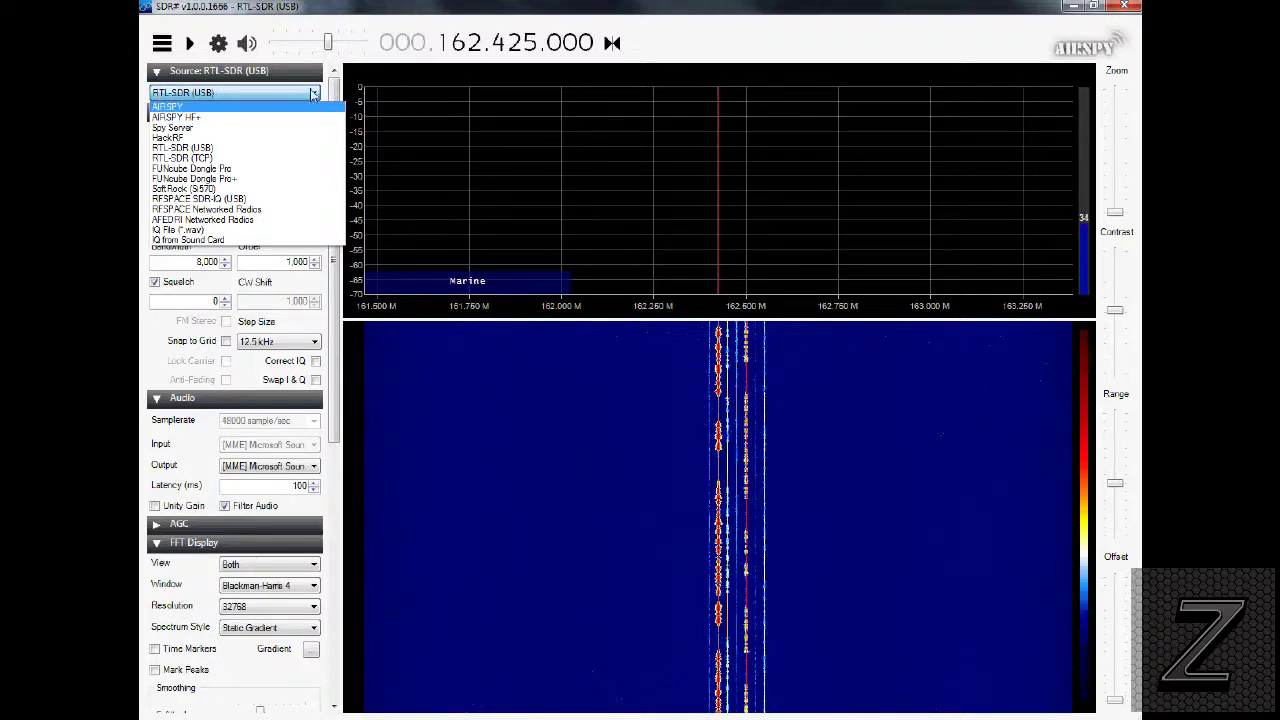
Step: Close the Source list, keeping RTL-SDR (USB) as the selected device
{"action": "left_click", "coordinate": [314, 94]}
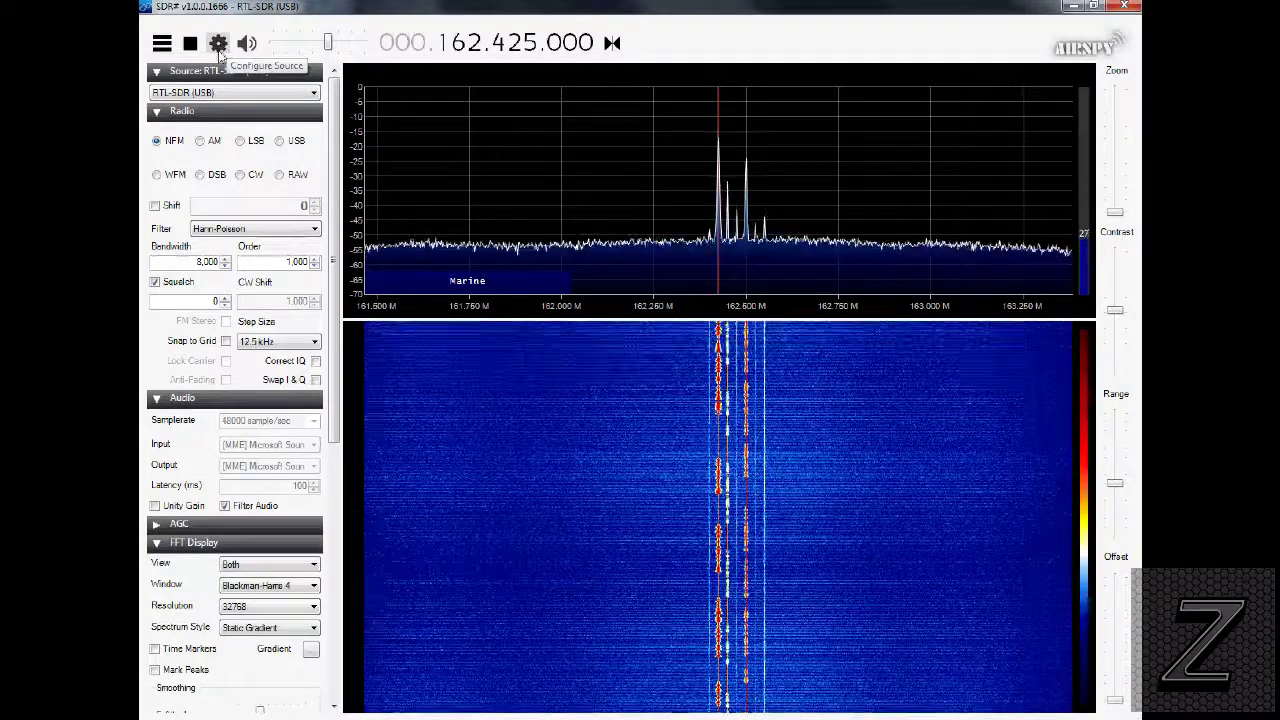
Step: In the RTL-SDR Controller, try RF gains from 7.7 to 49.6 dB and settle near 20.7 dB
{"action": "left_click", "coordinate": [218, 43]}
{"action": "left_click_drag", "start_coordinate": [465, 372], "coordinate": [347, 372]}
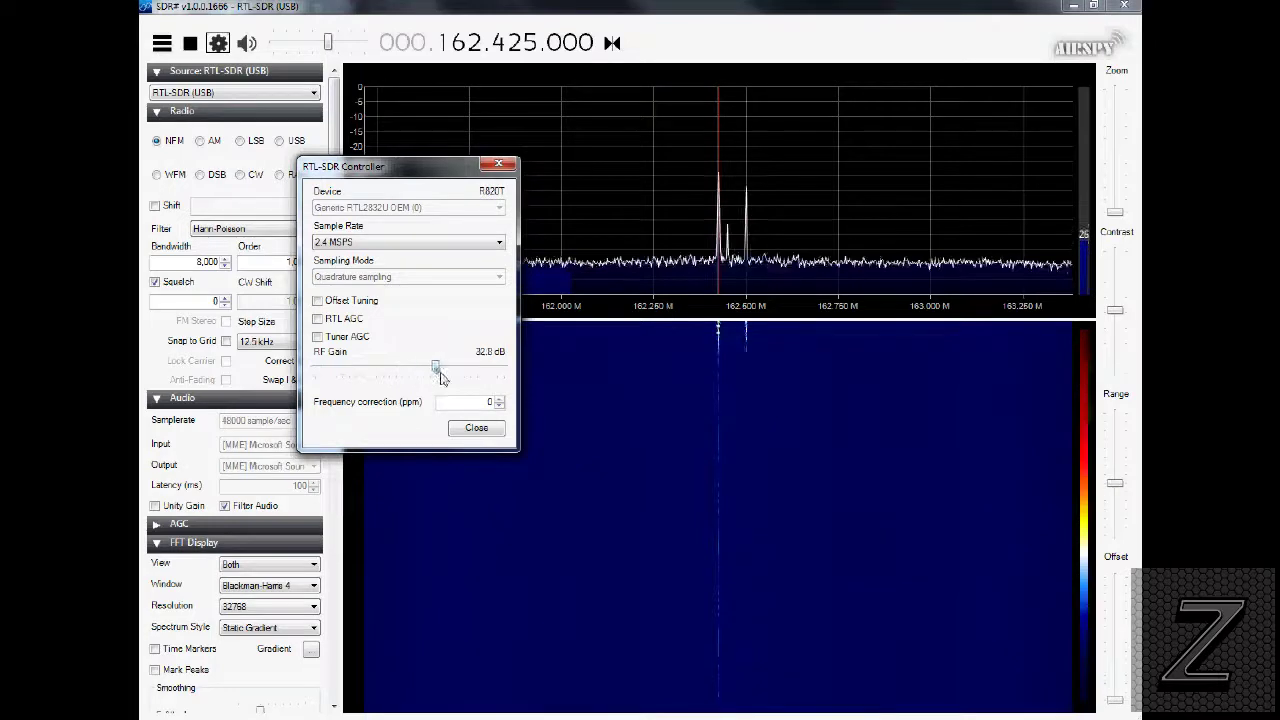
{"action": "left_click_drag", "start_coordinate": [459, 380], "coordinate": [510, 378]}
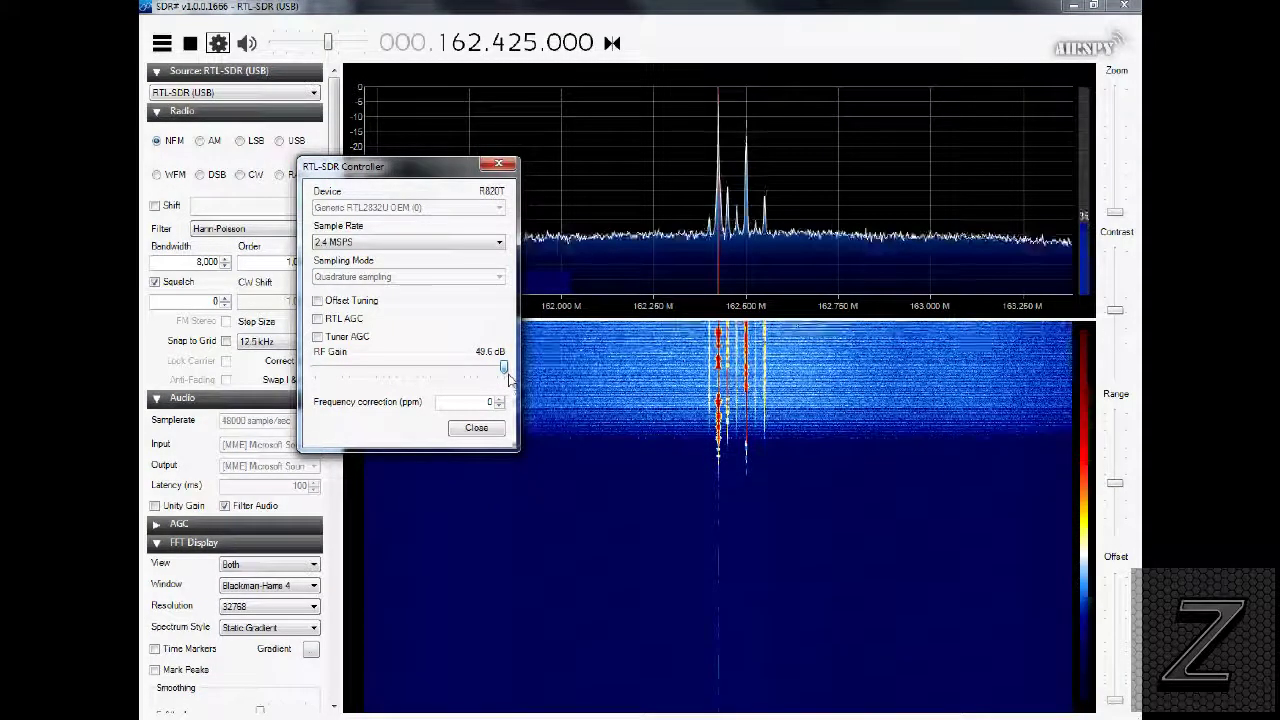
{"action": "left_click_drag", "start_coordinate": [503, 370], "coordinate": [406, 390]}
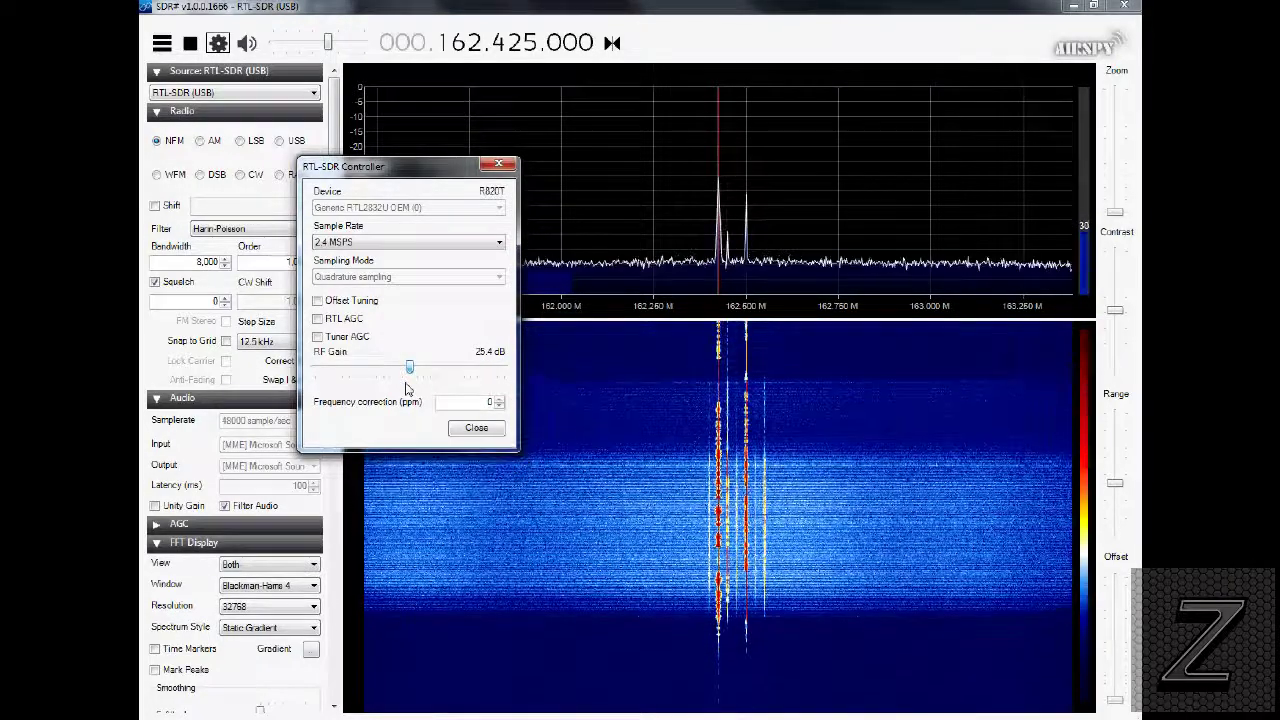
{"action": "mouse_move", "coordinate": [407, 390]}
{"action": "left_mouse_down"}
{"action": "mouse_move", "coordinate": [379, 381]}
{"action": "mouse_move", "coordinate": [397, 372]}
{"action": "left_mouse_up"}
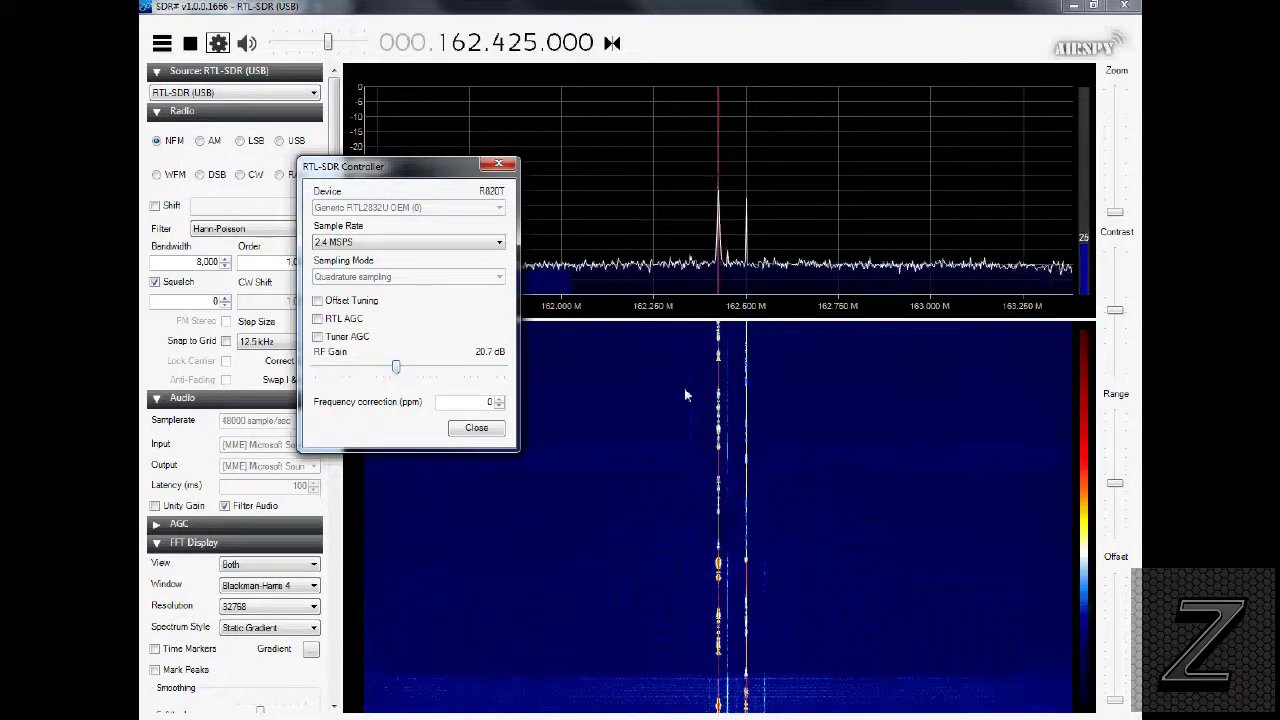
Step: Close the device settings, tune to 162.381307 MHz, and step the squelch up to 71
{"action": "left_click", "coordinate": [507, 167]}
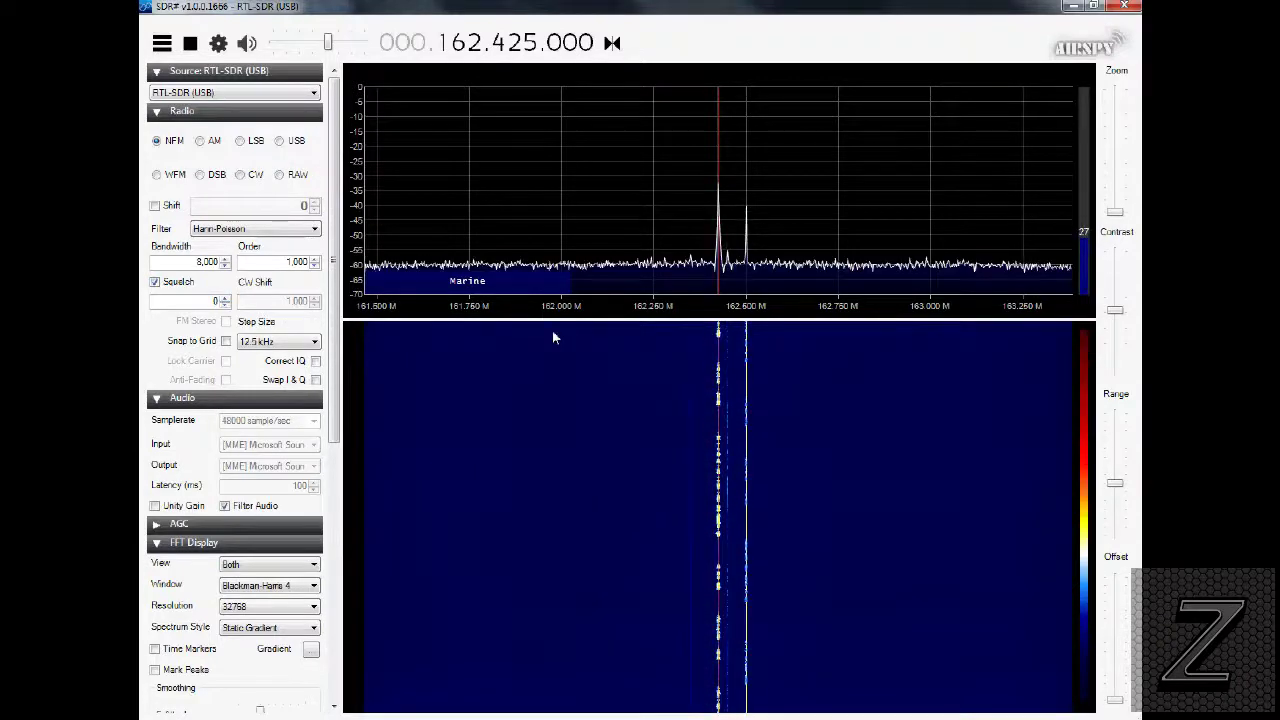
{"action": "left_click", "coordinate": [702, 242]}
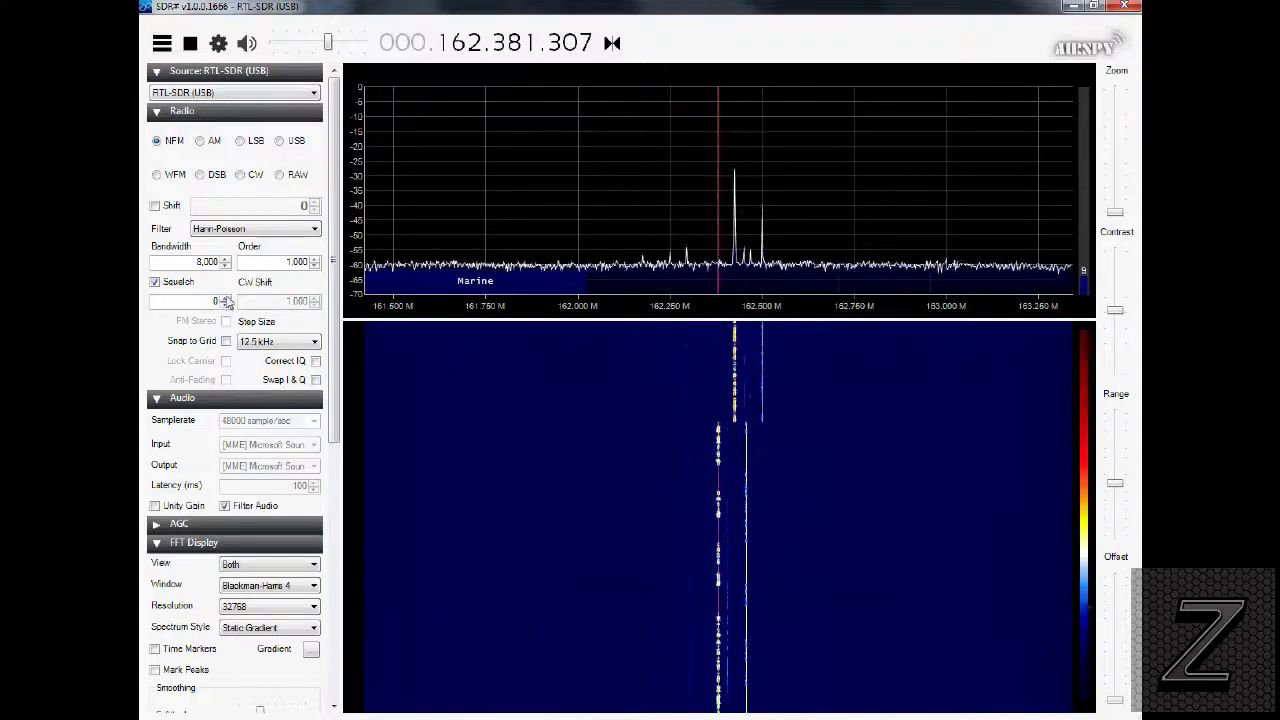
{"action": "left_click", "coordinate": [226, 299]}
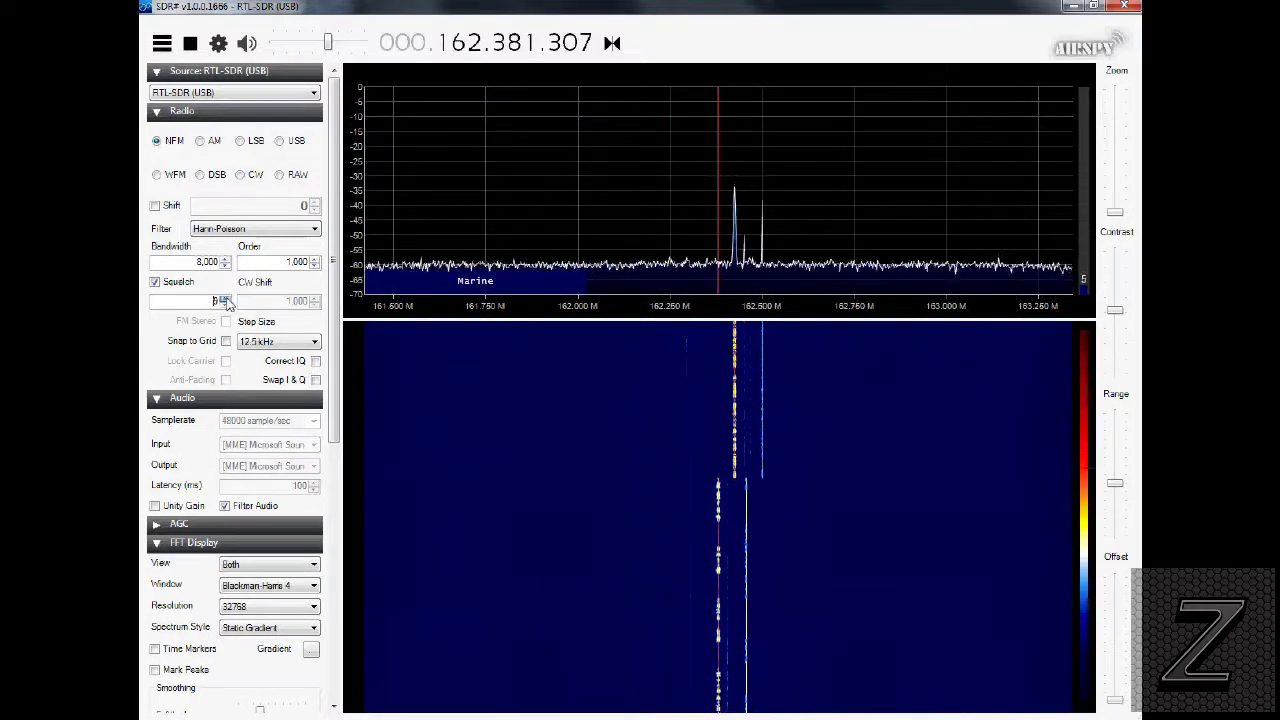
{"action": "left_click", "coordinate": [226, 299]}
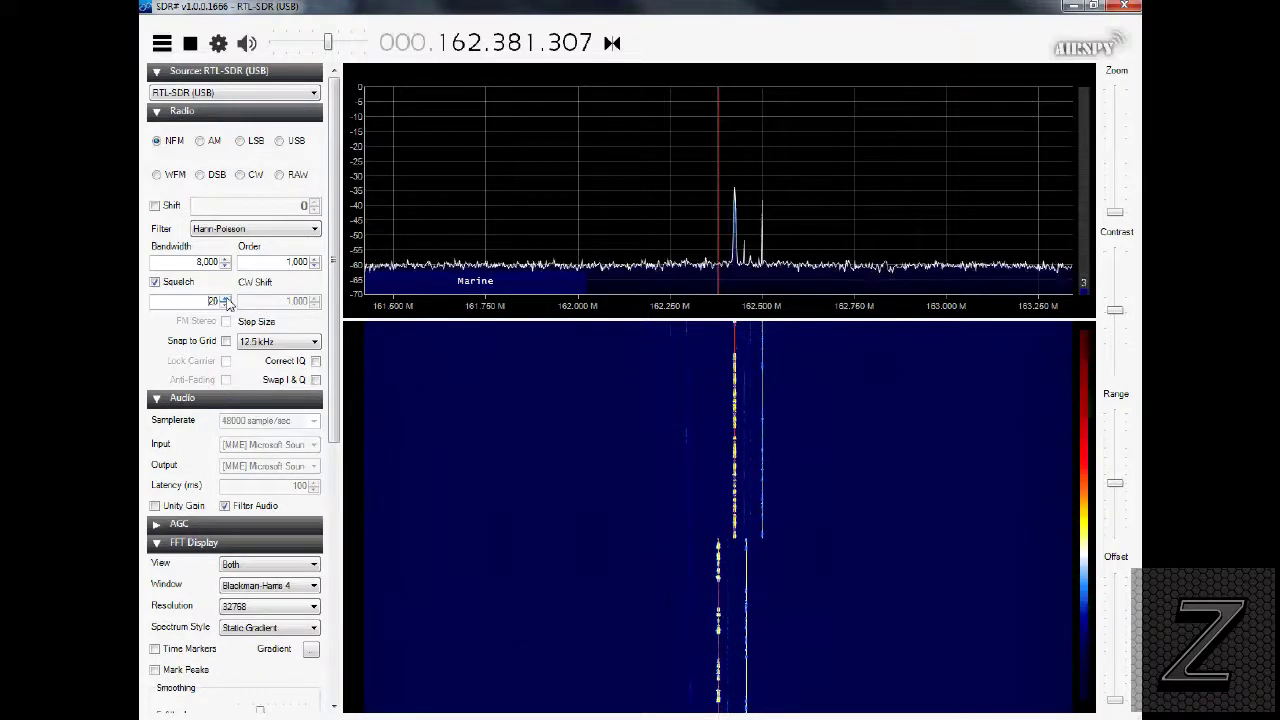
{"action": "left_click", "coordinate": [226, 299]}
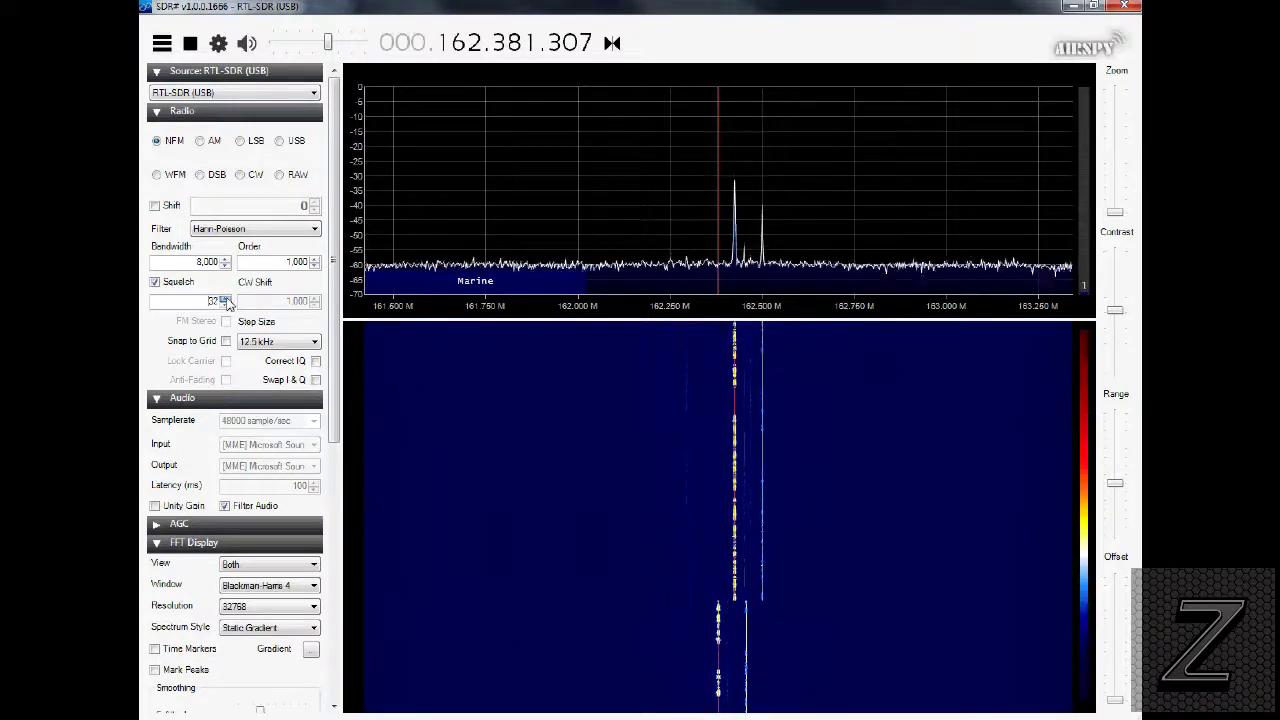
{"action": "left_click", "coordinate": [226, 299]}
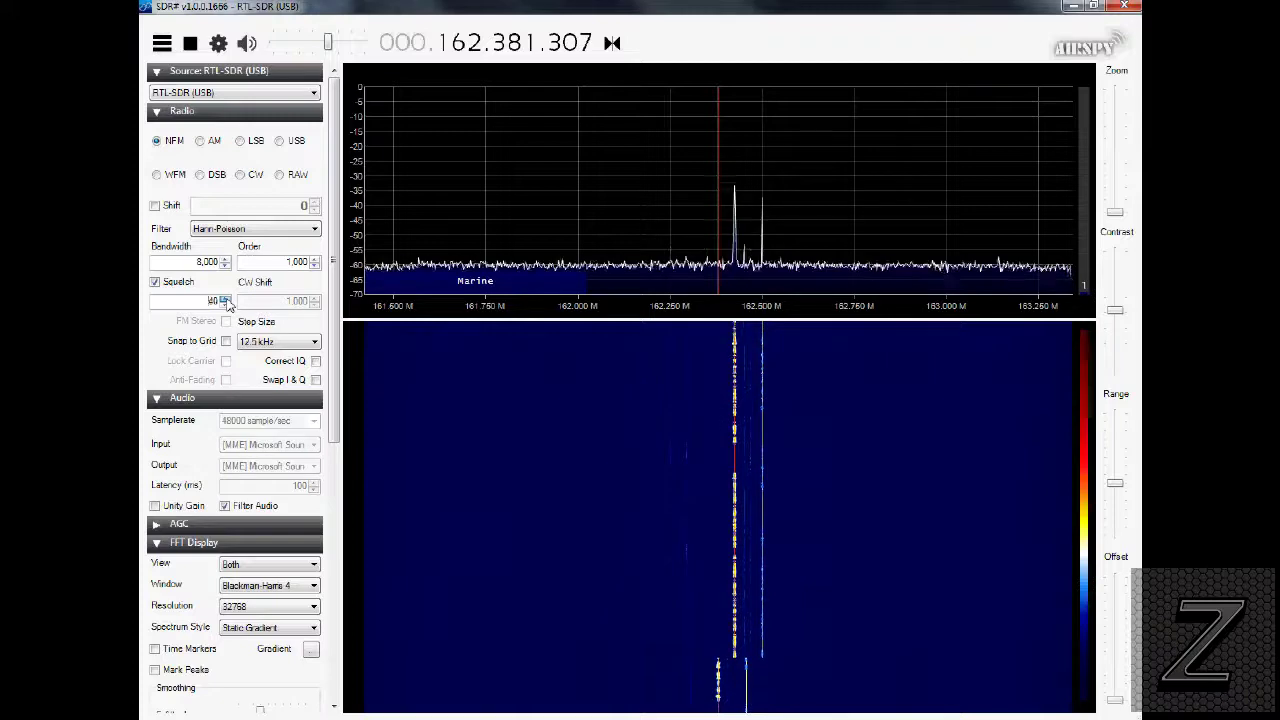
{"action": "left_click", "coordinate": [226, 299]}
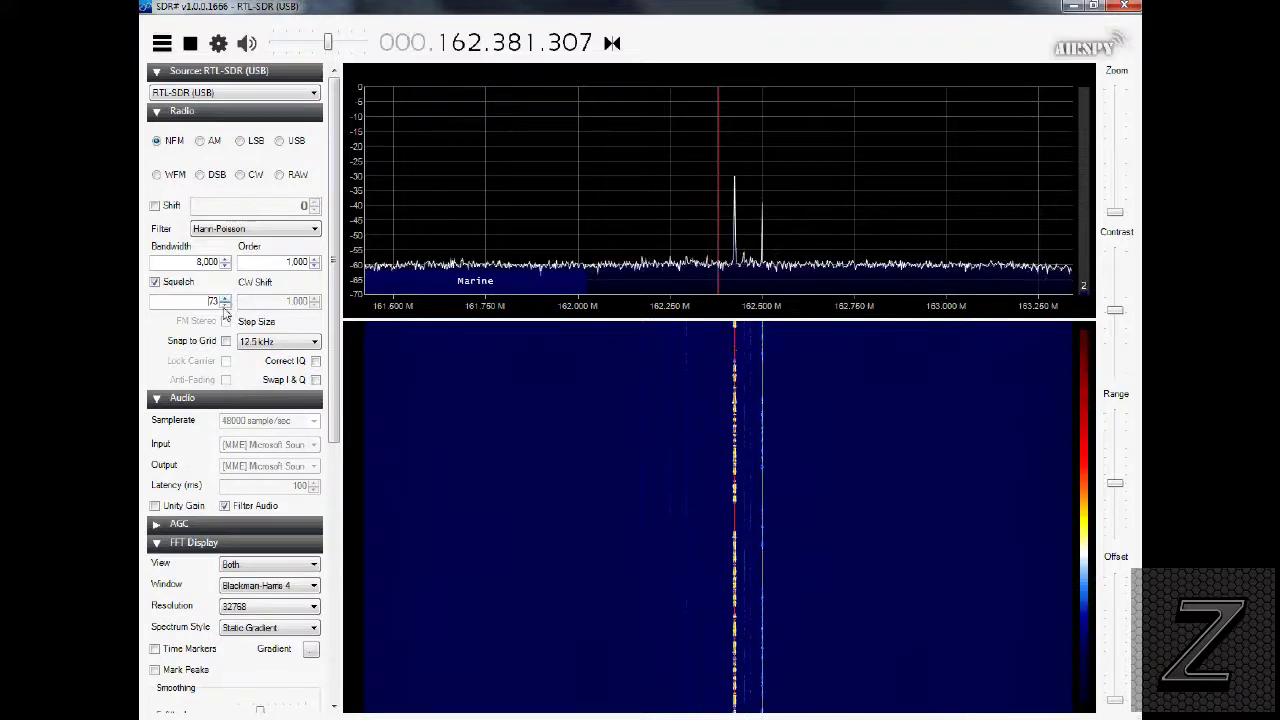
{"action": "left_click", "coordinate": [227, 305]}
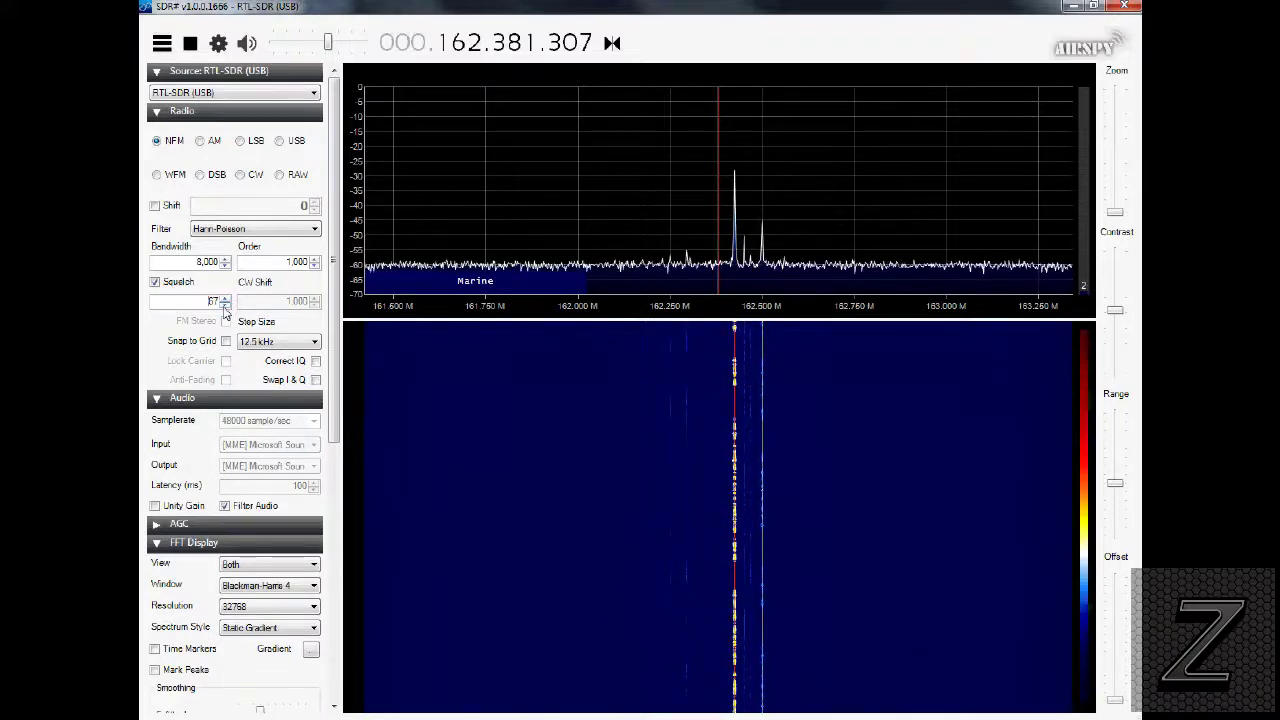
{"action": "left_click", "coordinate": [227, 299]}
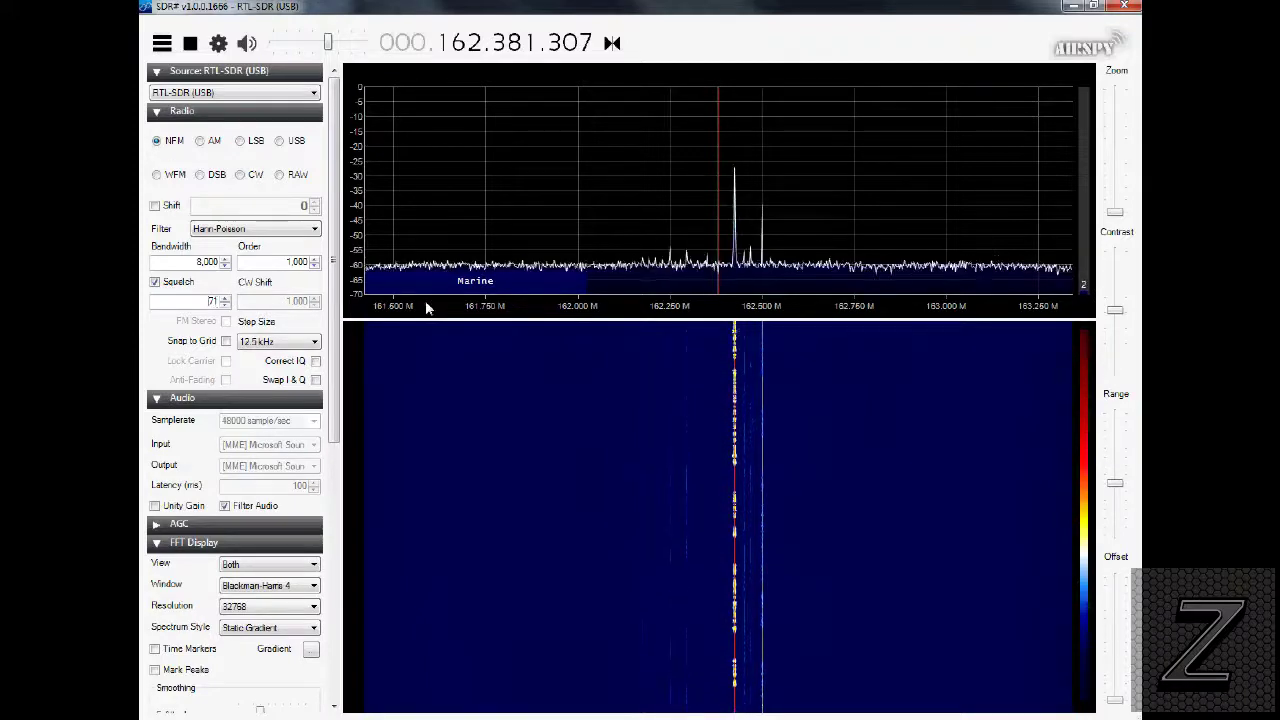
Step: Retune onto the strongest weather peak, fine-tuning to 162.424.994 MHz
{"action": "left_click", "coordinate": [735, 250]}
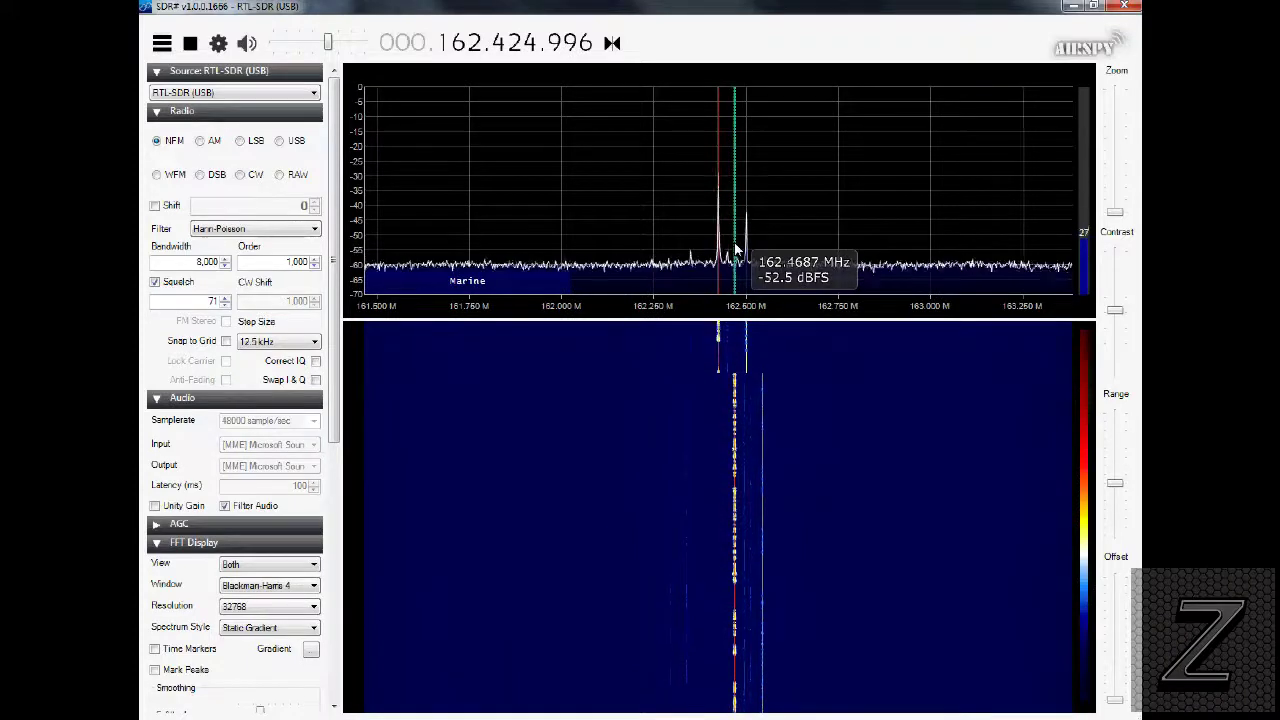
{"action": "left_click_drag", "start_coordinate": [722, 244], "coordinate": [693, 252]}
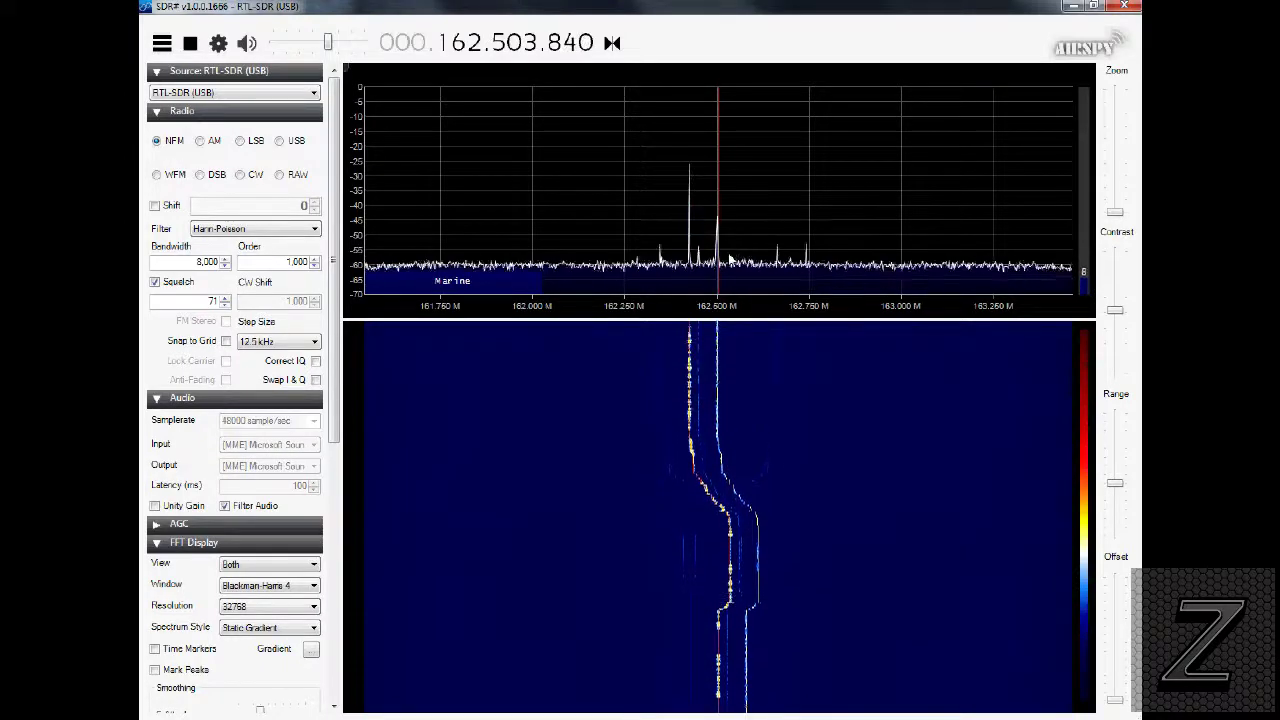
{"action": "left_click_drag", "start_coordinate": [730, 260], "coordinate": [759, 261]}
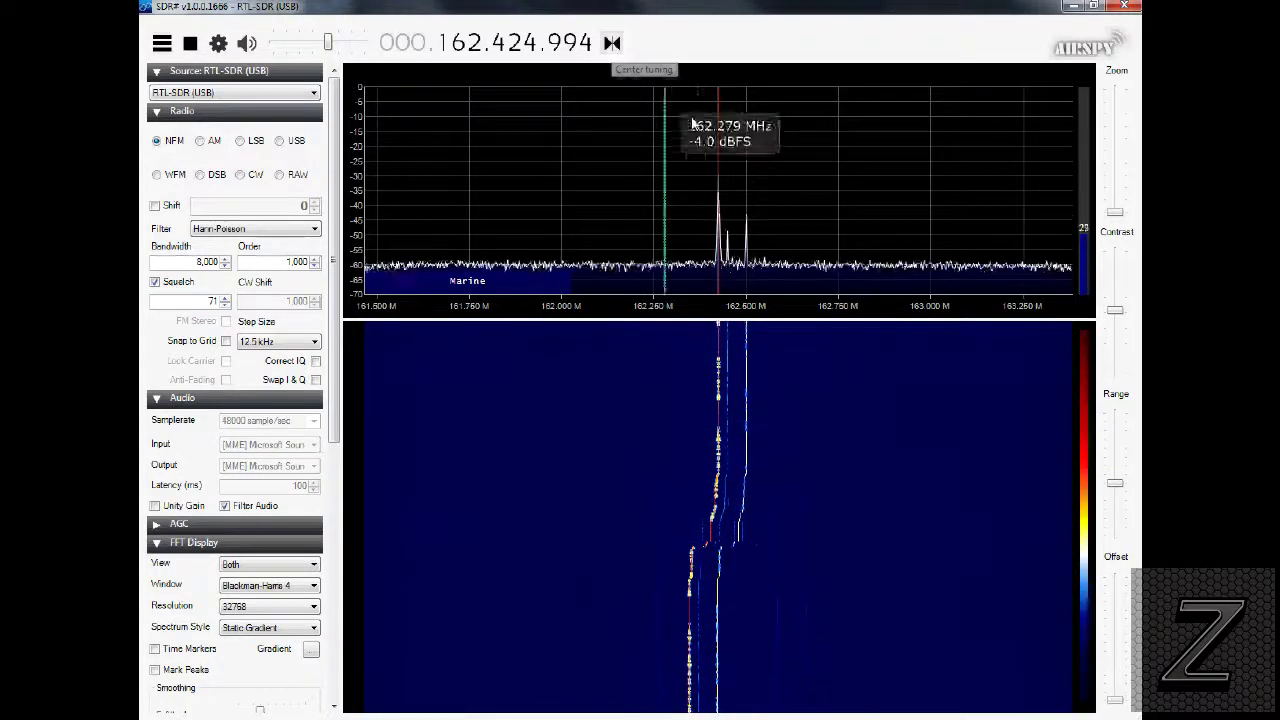
Step: Enable spectrum-drag tuning, try WFM, then return to NFM at 162.428.183 MHz
{"action": "left_click", "coordinate": [612, 44]}
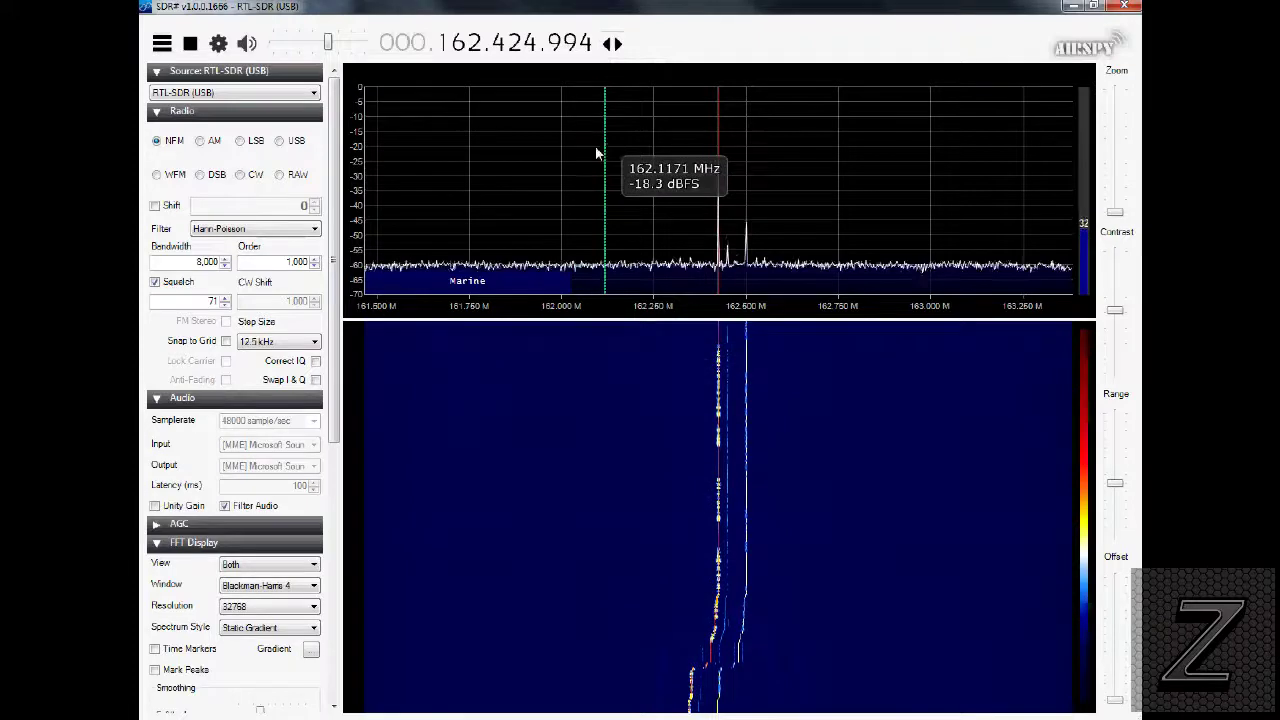
{"action": "left_click_drag", "start_coordinate": [600, 171], "coordinate": [637, 180]}
{"action": "left_click", "coordinate": [544, 138]}
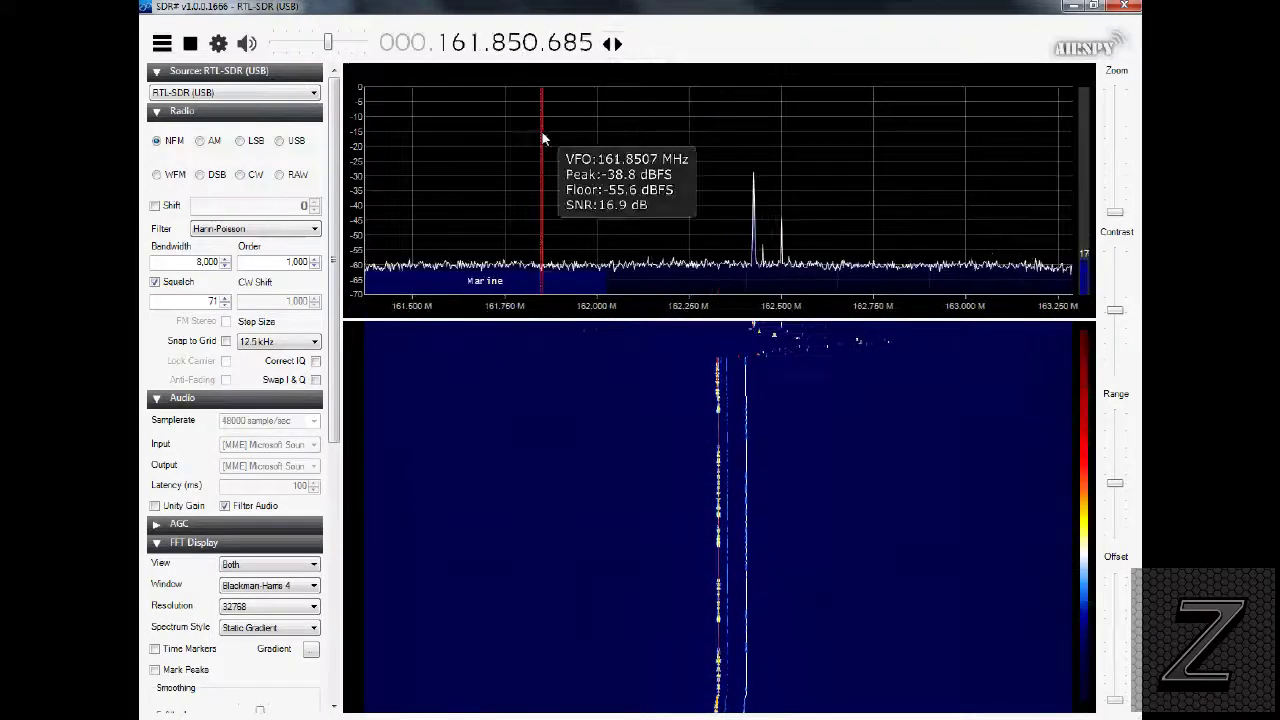
{"action": "left_click", "coordinate": [424, 178]}
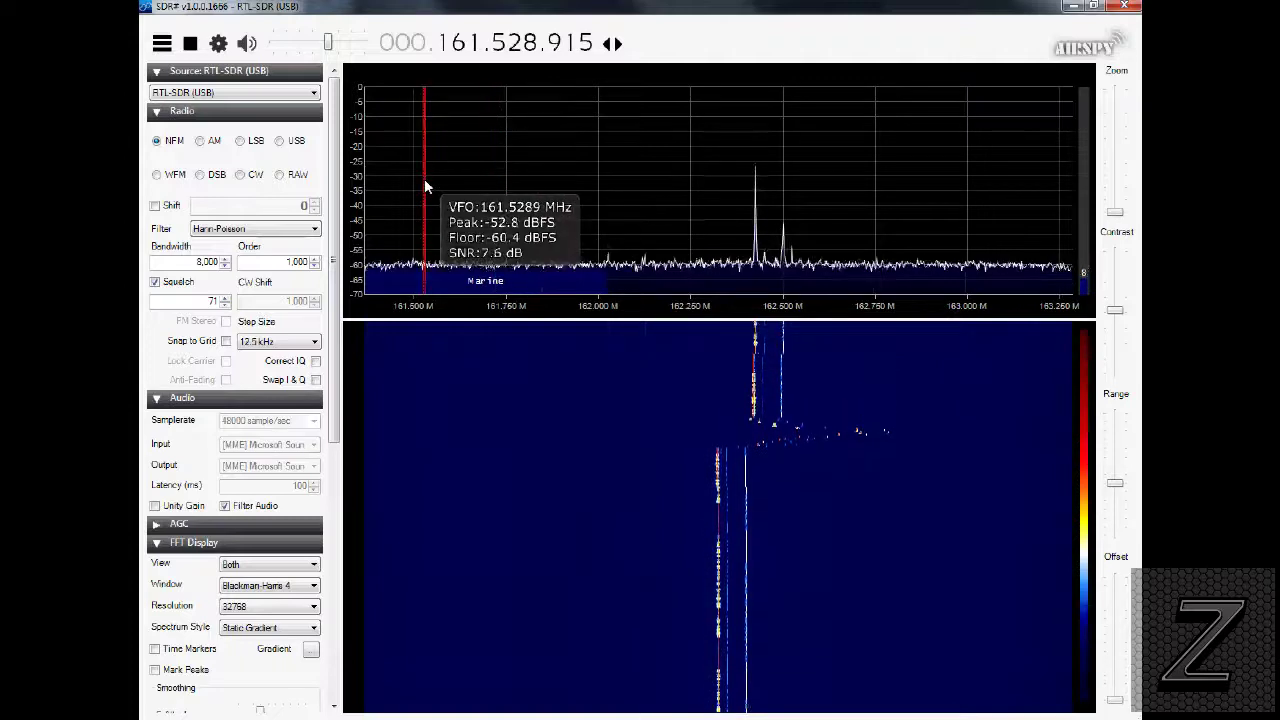
{"action": "left_click", "coordinate": [157, 175]}
{"action": "left_click_drag", "start_coordinate": [428, 196], "coordinate": [525, 196]}
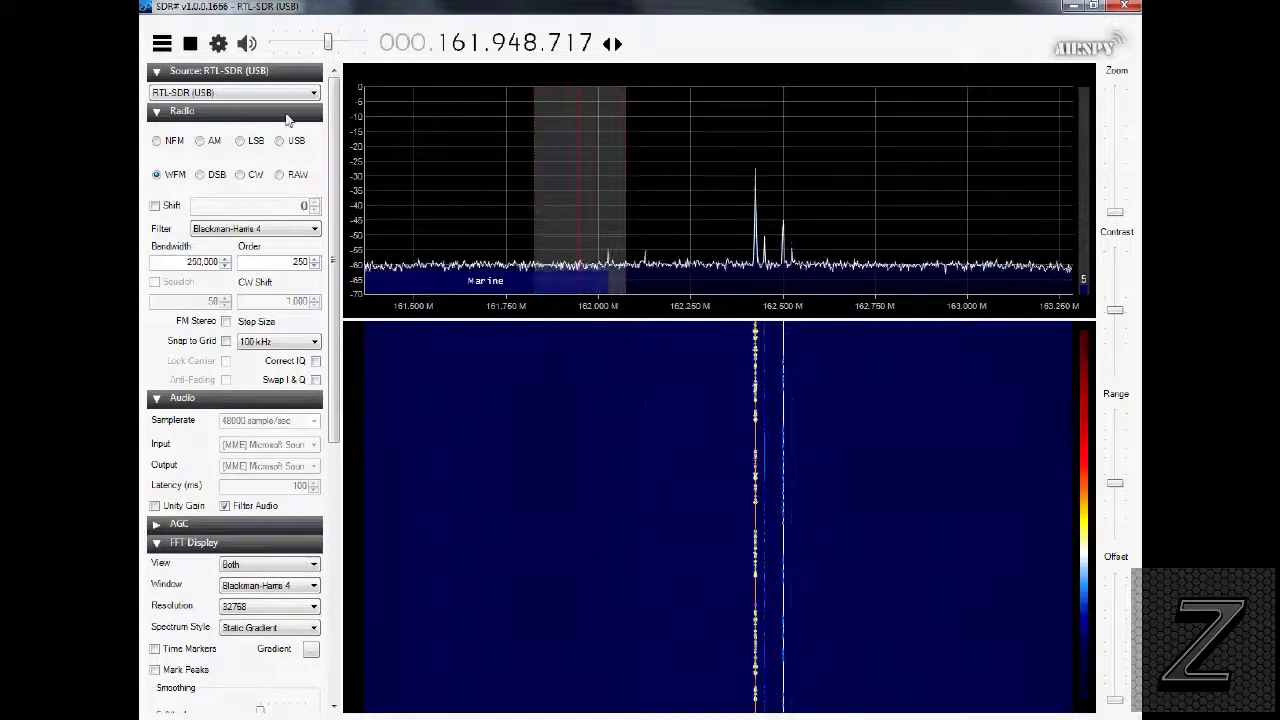
{"action": "left_click", "coordinate": [157, 142]}
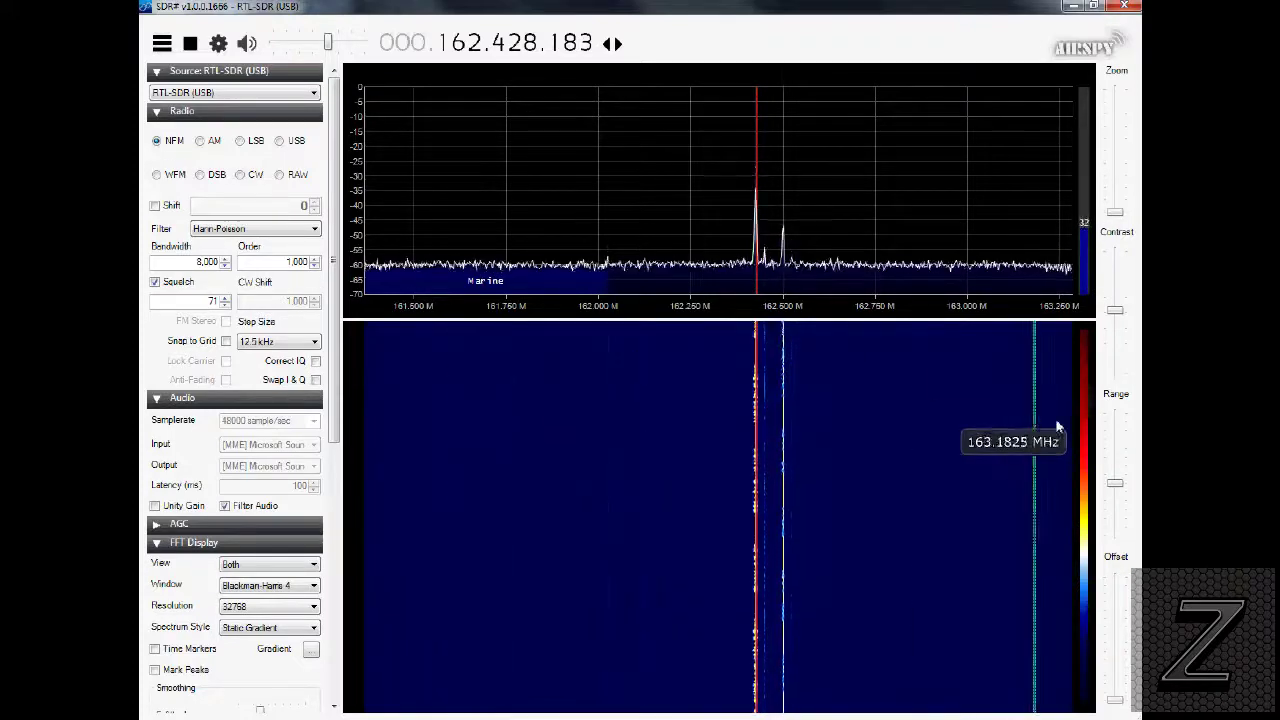
Step: Set the spectrum scale to 0 to -70 dB and increase the waterfall contrast
{"action": "left_click_drag", "start_coordinate": [1115, 485], "coordinate": [1115, 413]}
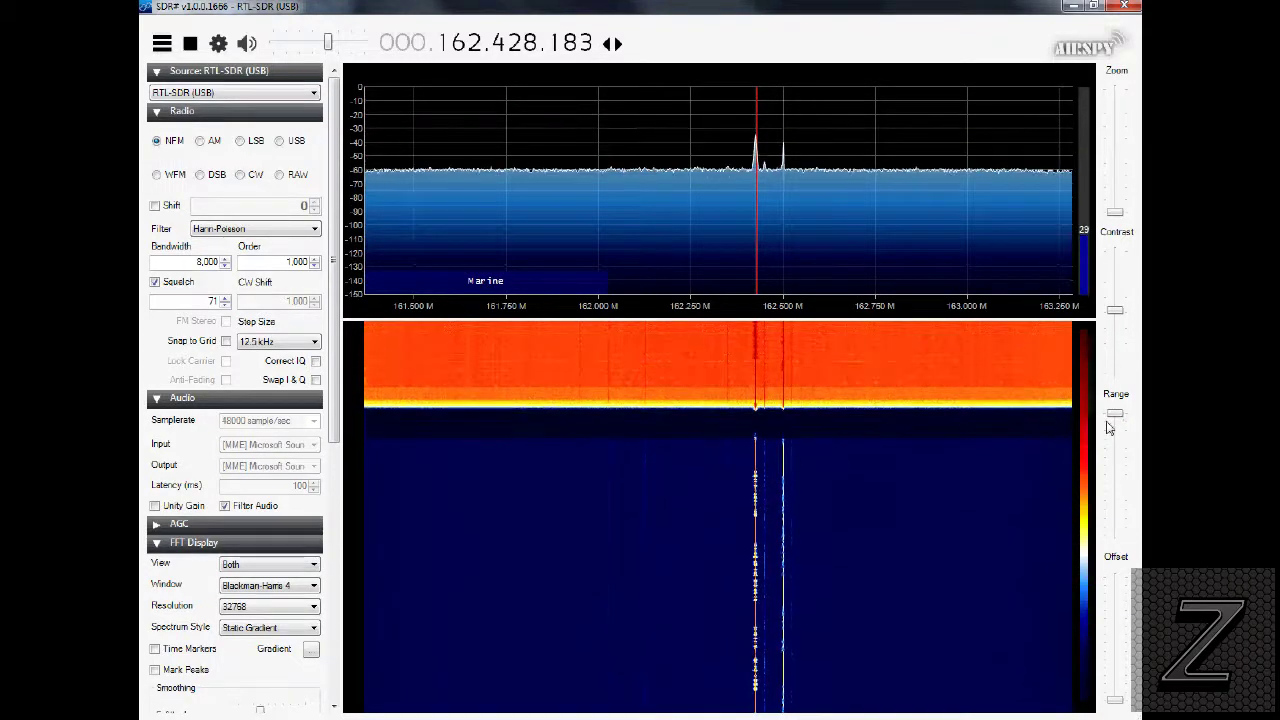
{"action": "mouse_move", "coordinate": [1115, 413]}
{"action": "left_mouse_down"}
{"action": "mouse_move", "coordinate": [1115, 500]}
{"action": "mouse_move", "coordinate": [1115, 415]}
{"action": "left_mouse_up"}
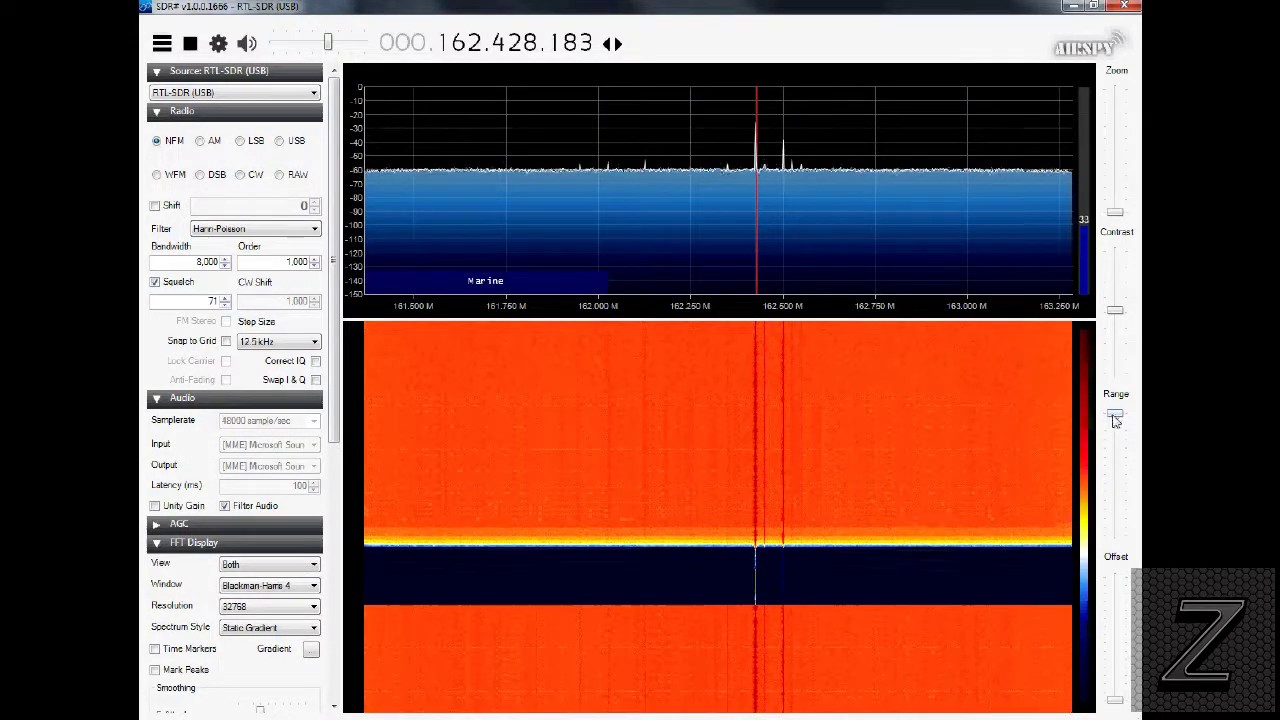
{"action": "left_click_drag", "start_coordinate": [1110, 428], "coordinate": [1109, 485]}
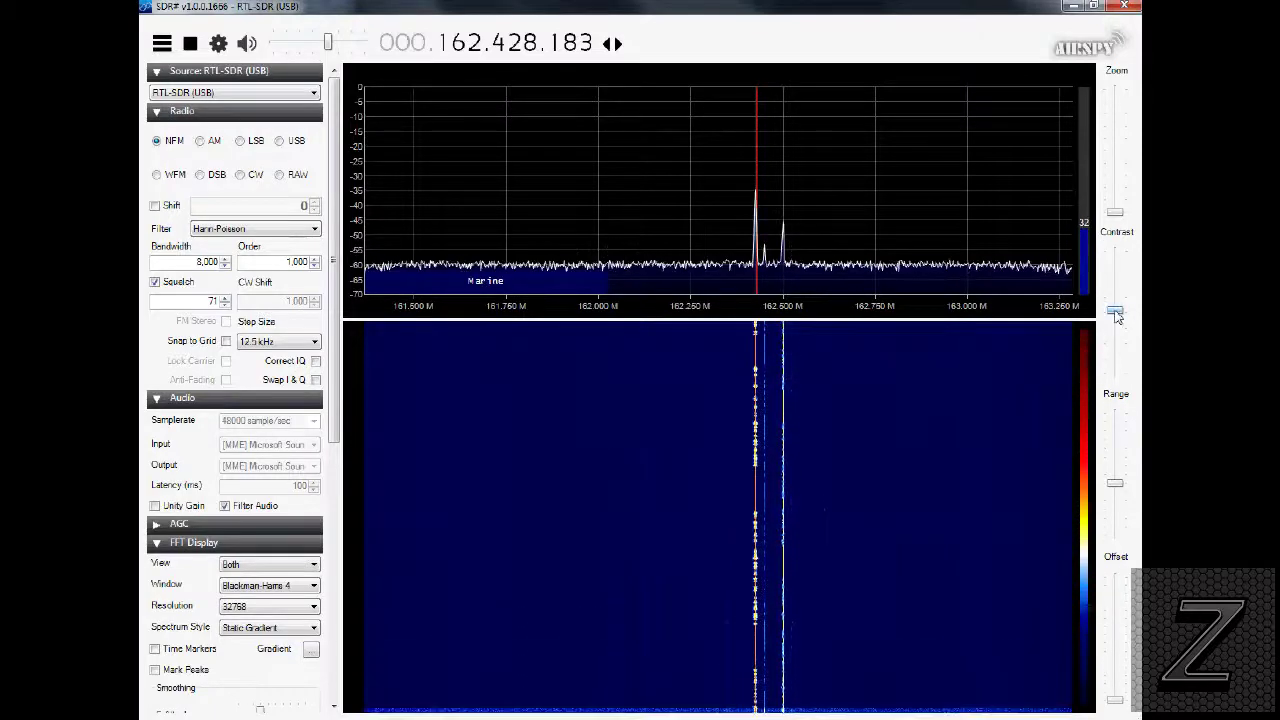
{"action": "left_click_drag", "start_coordinate": [1117, 316], "coordinate": [1122, 348]}
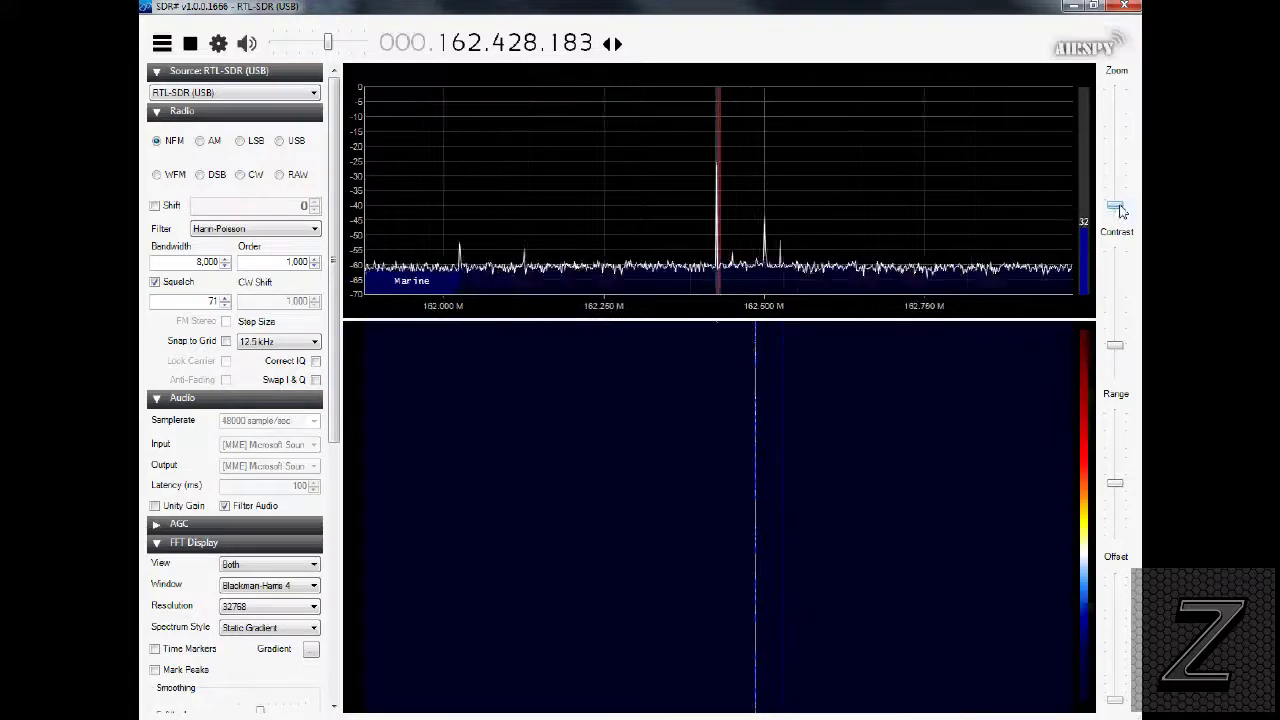
Step: Zoom the spectrum in on the weather signal, then back out partway
{"action": "left_click_drag", "start_coordinate": [1122, 206], "coordinate": [1124, 165]}
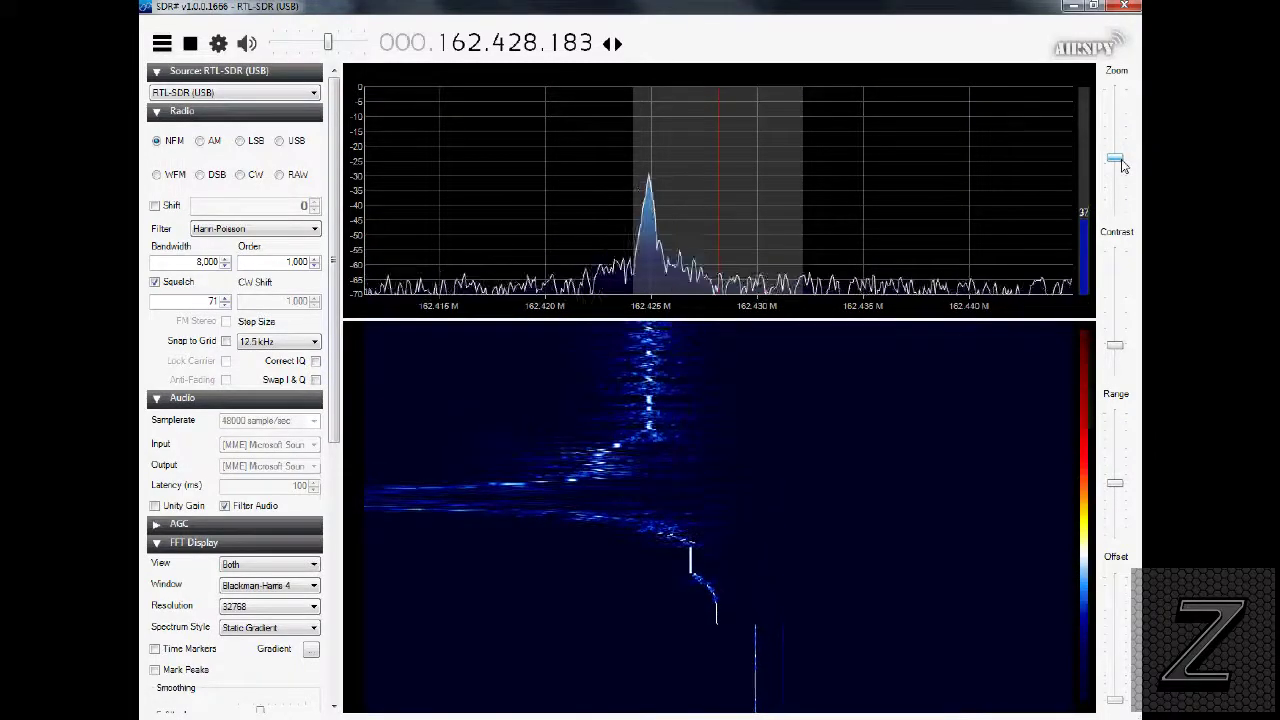
{"action": "left_click_drag", "start_coordinate": [1123, 165], "coordinate": [1124, 237]}
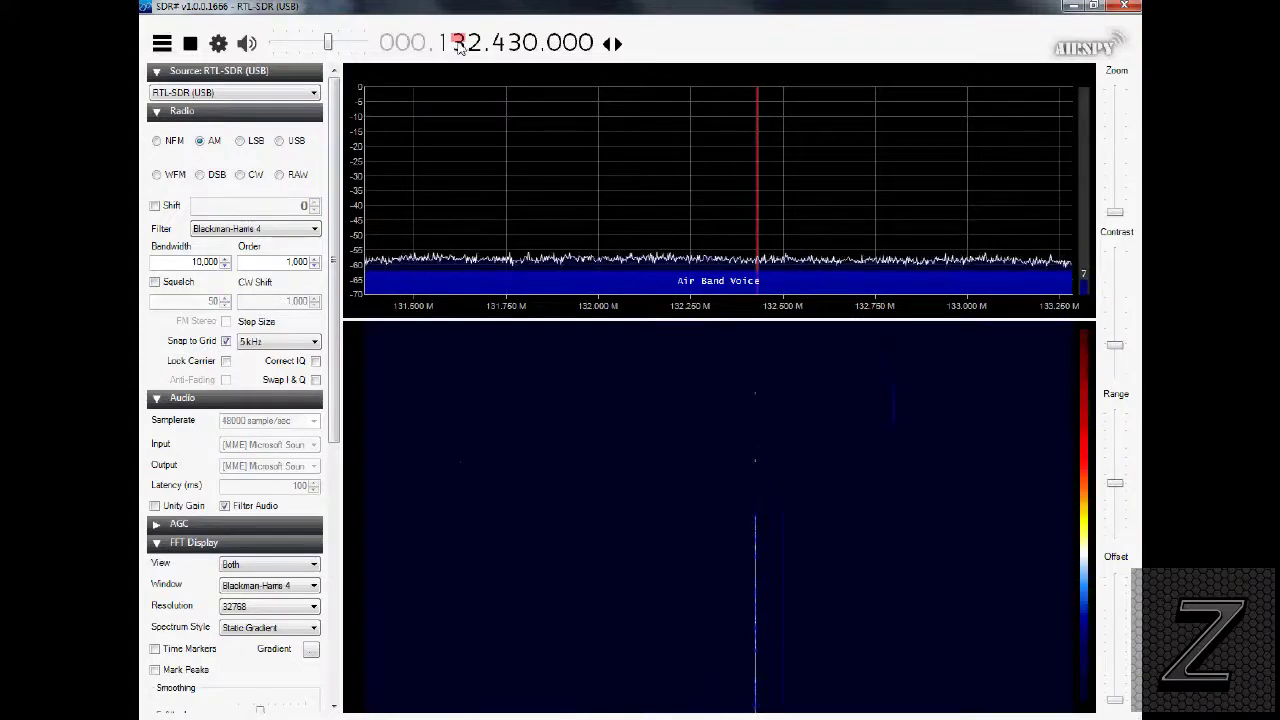
Step: Move down to the FM broadcast band and tune the strong station at 101.697438 MHz
{"action": "scroll", "coordinate": [458, 48], "scroll_direction": "down", "scroll_amount": 3}
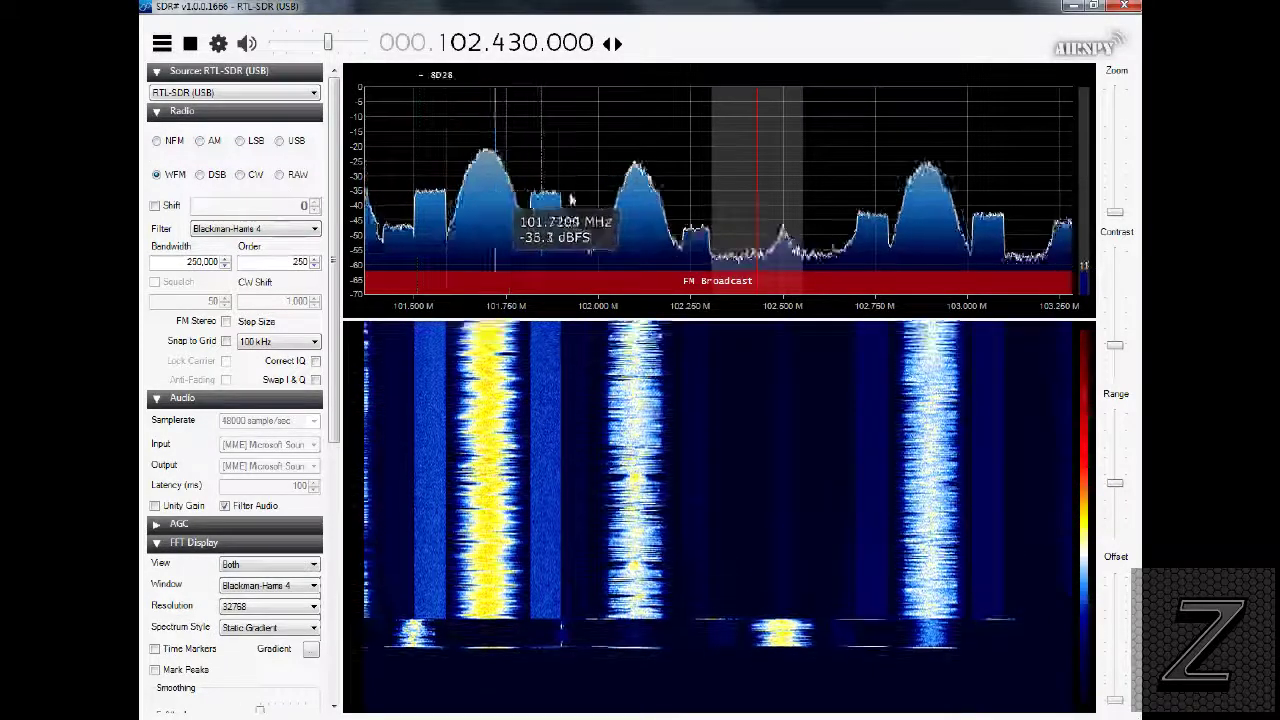
{"action": "left_click", "coordinate": [489, 209]}
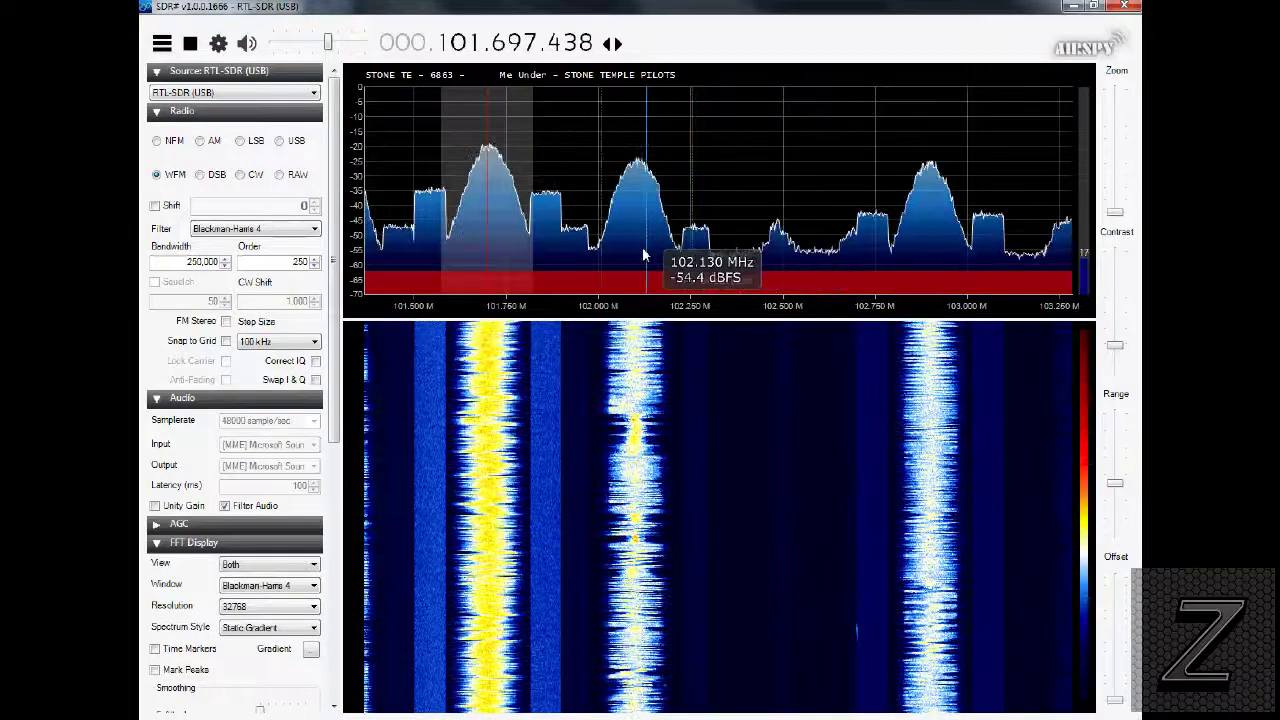
Step: Pan the spectrum toward lower frequencies to tune the FM station at 100.320833 MHz
{"action": "left_click_drag", "start_coordinate": [495, 205], "coordinate": [812, 198]}
{"action": "left_click_drag", "start_coordinate": [606, 180], "coordinate": [1010, 160]}
{"action": "left_click_drag", "start_coordinate": [593, 157], "coordinate": [1010, 150]}
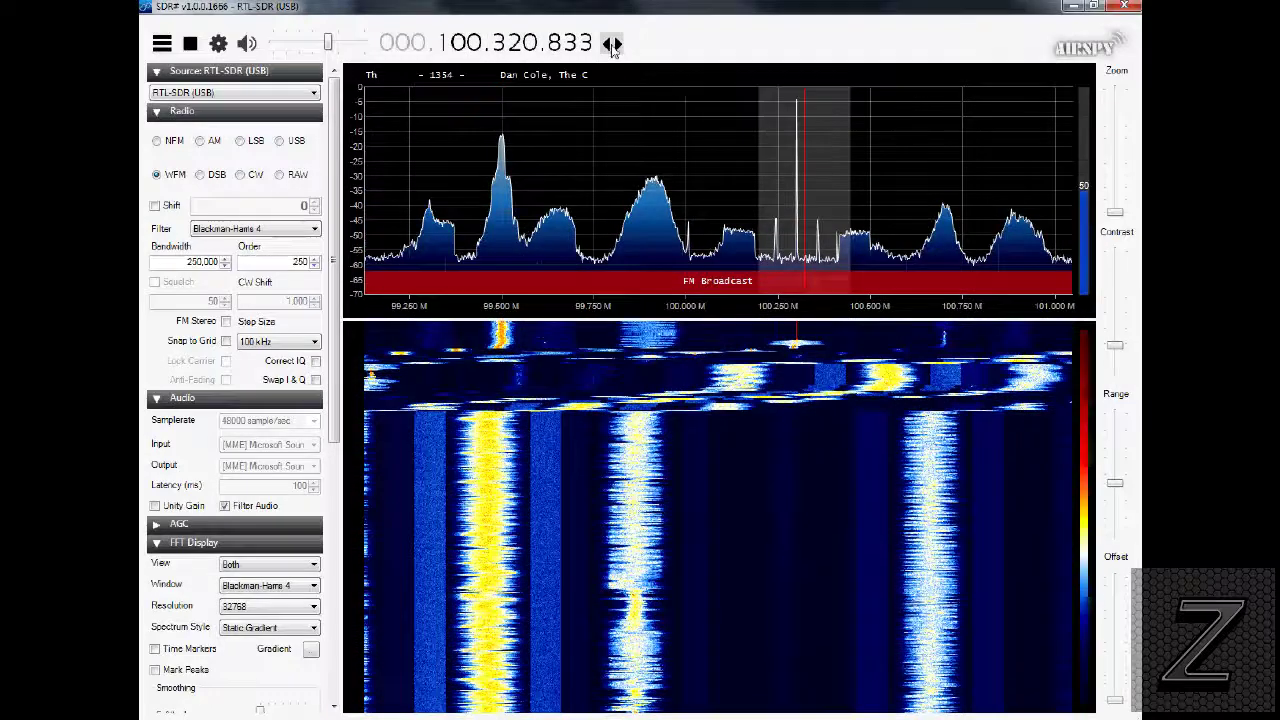